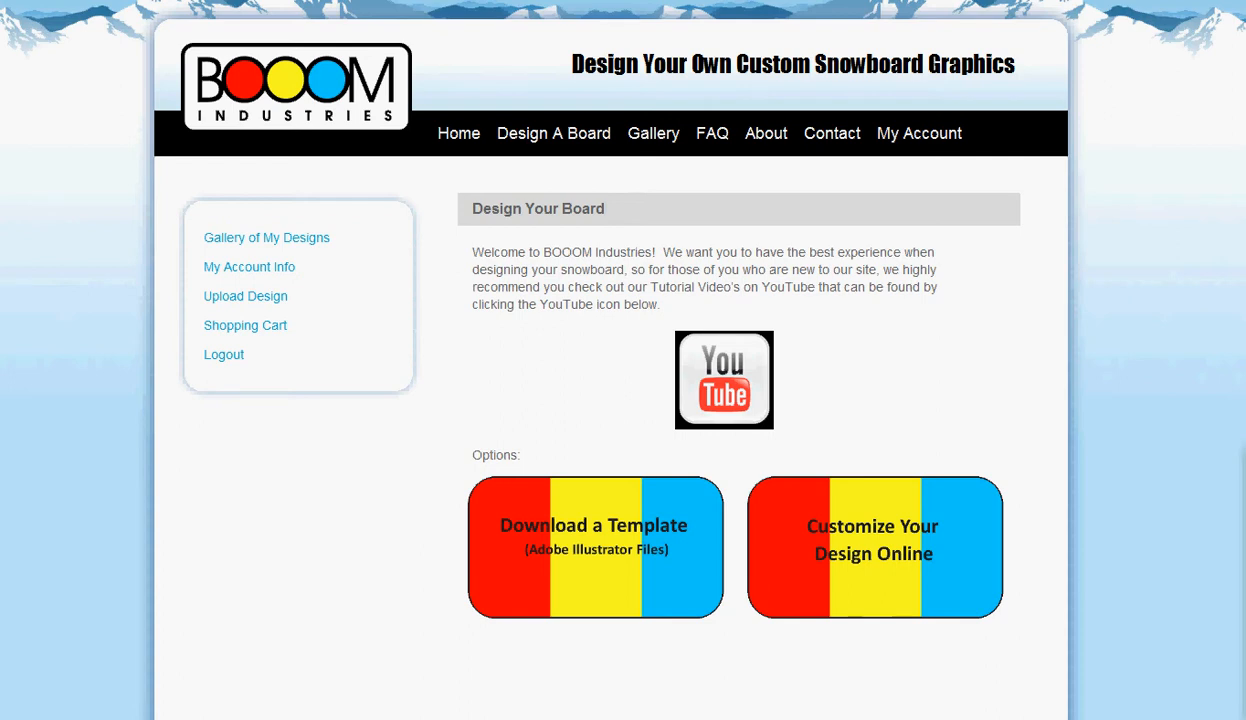
# Step: Open the online design customizer, then lock the Snowboard Template layer and collapse its sublayers
pyautogui.click(970, 609)
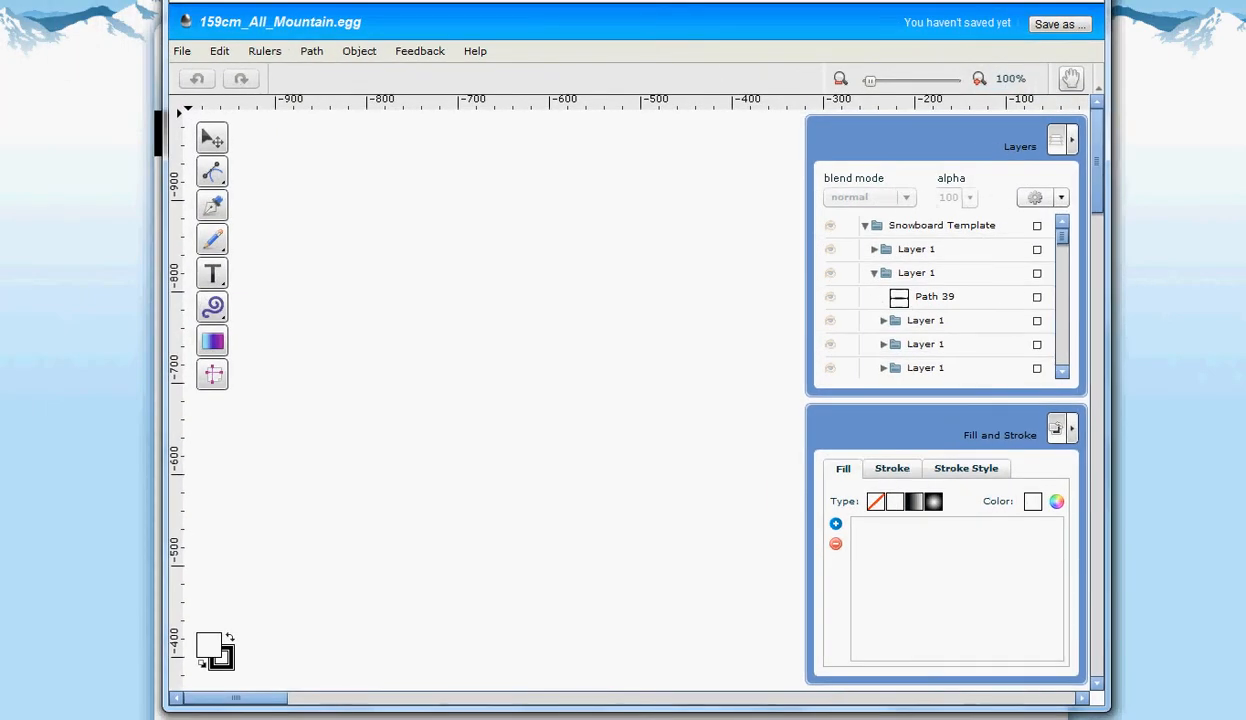
pyautogui.click(848, 229)
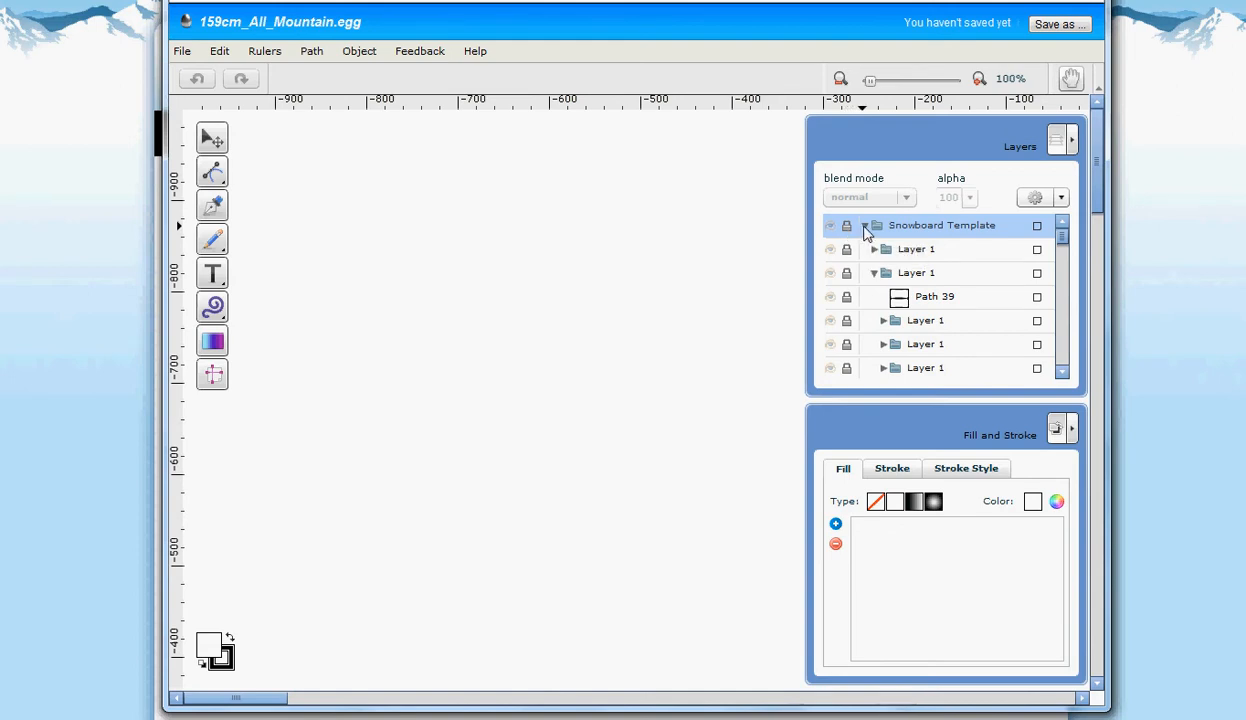
pyautogui.click(865, 228)
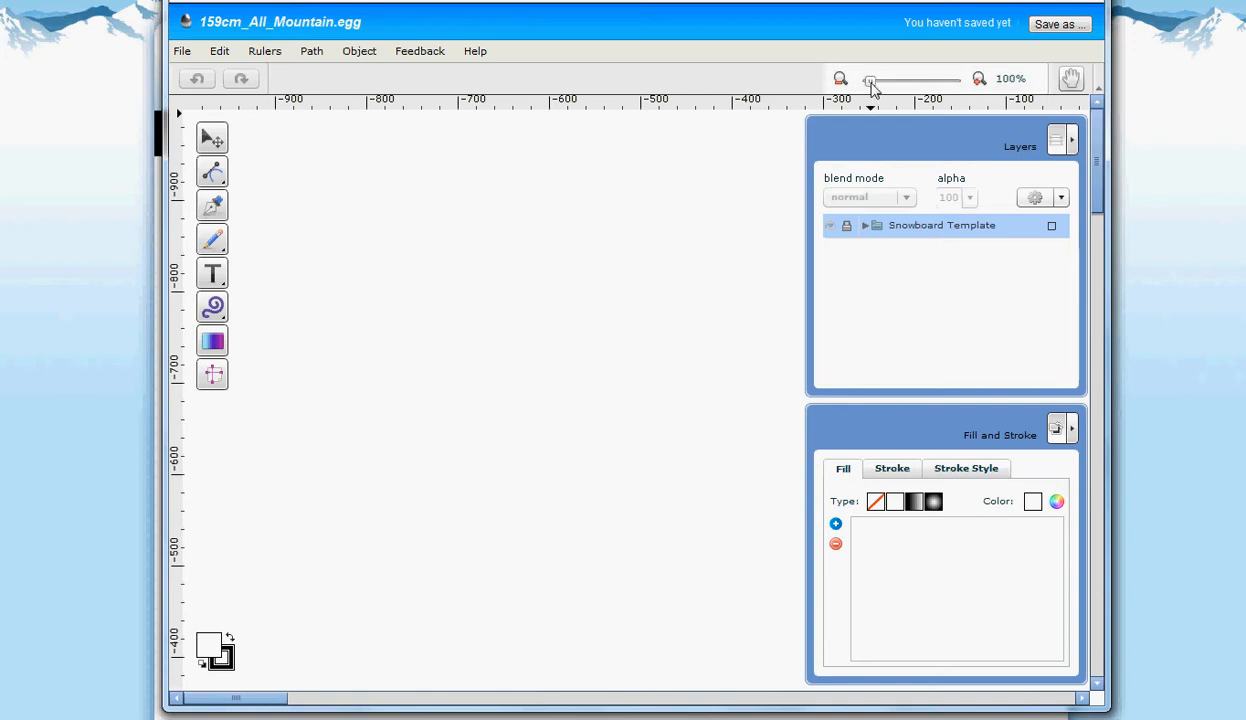
# Step: Enlarge the editor window and fit both snowboard outlines in view at 30% zoom
pyautogui.moveTo(872, 88)
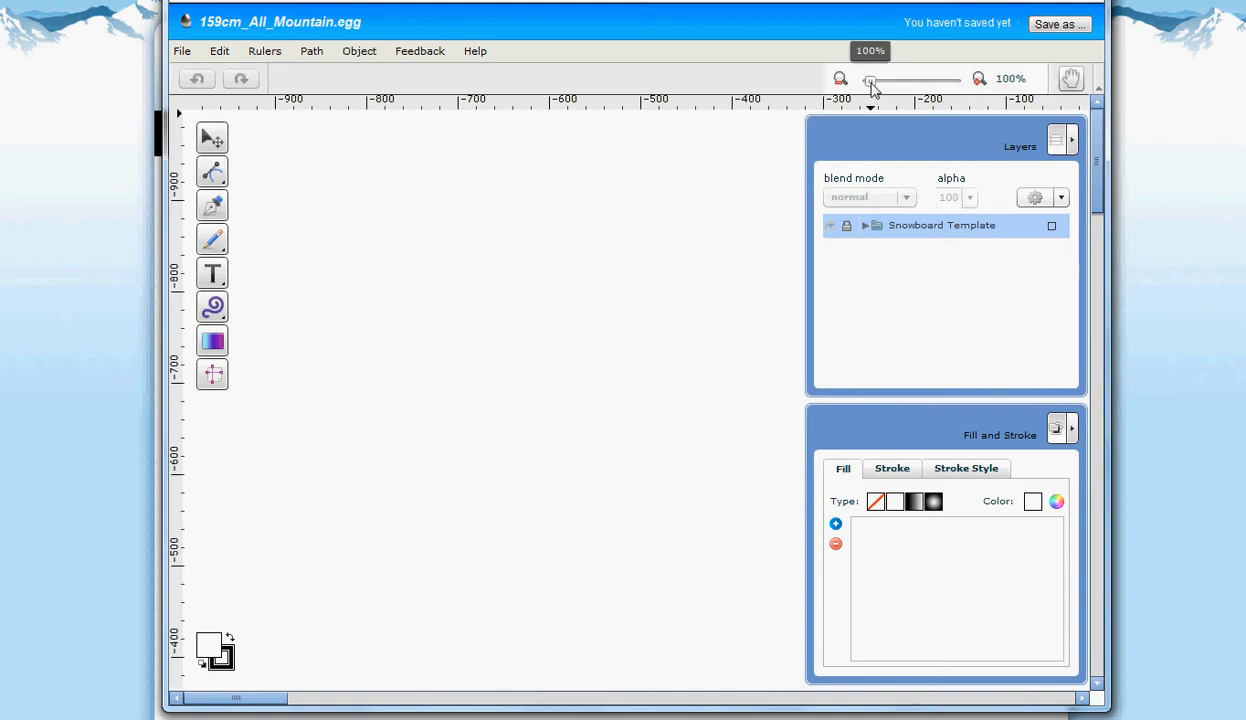
pyautogui.moveTo(872, 88); pyautogui.dragTo(868, 86)
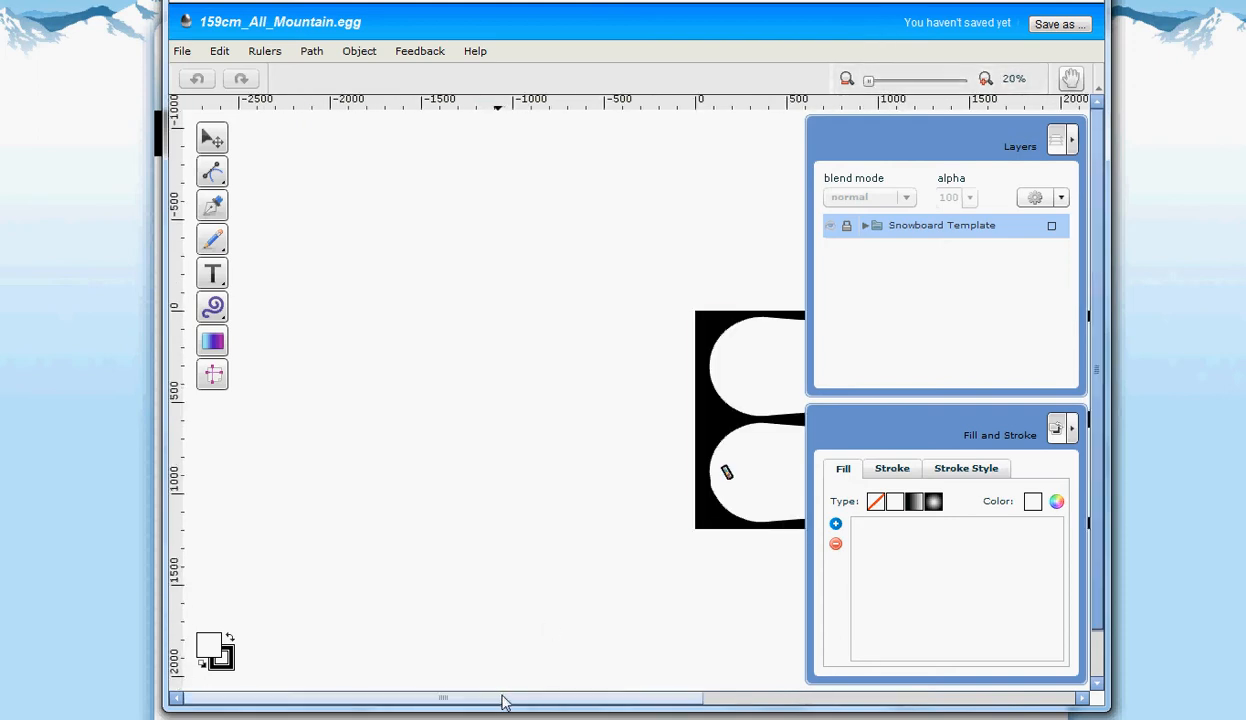
pyautogui.moveTo(503, 703); pyautogui.dragTo(723, 704)
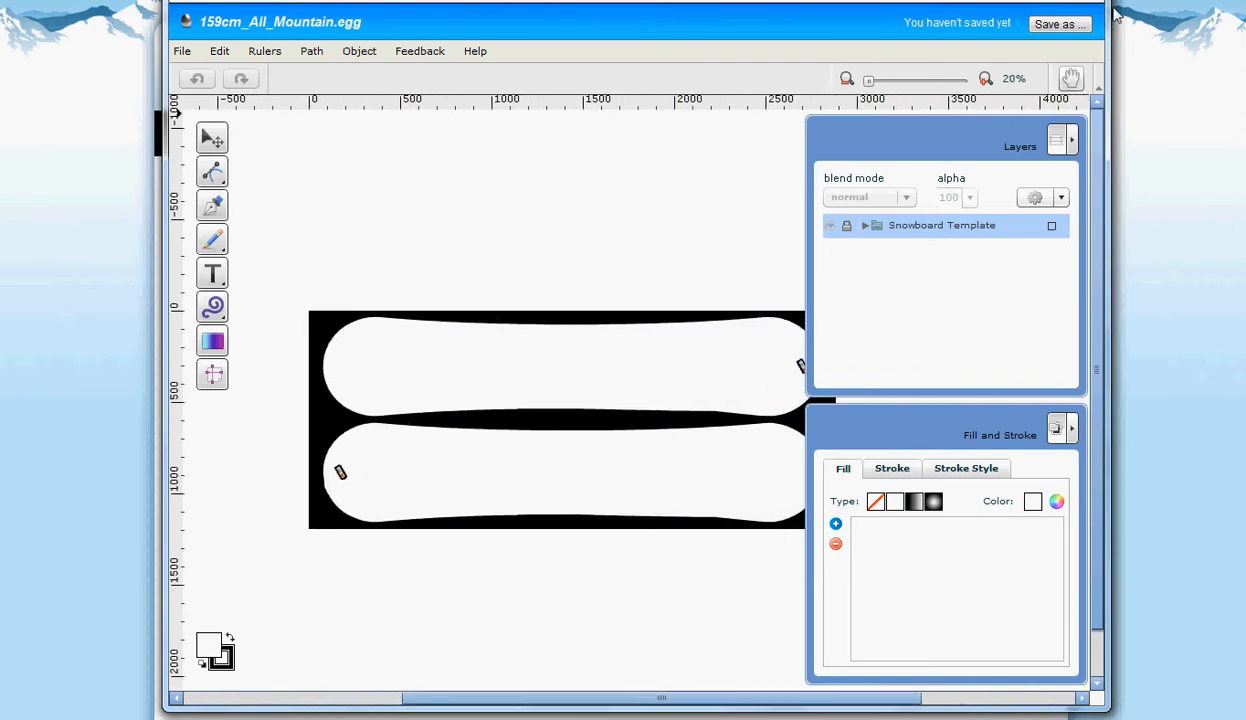
pyautogui.moveTo(1117, 14); pyautogui.dragTo(1240, 22)
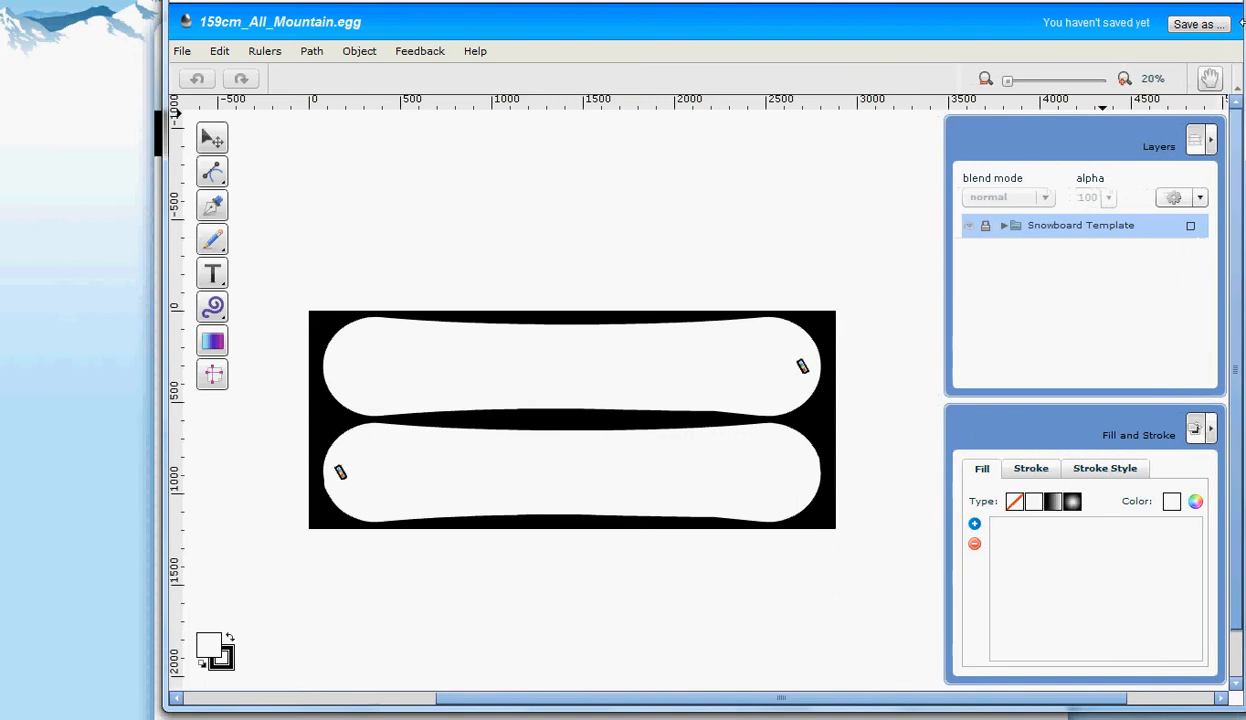
pyautogui.moveTo(162, 240); pyautogui.dragTo(4, 243)
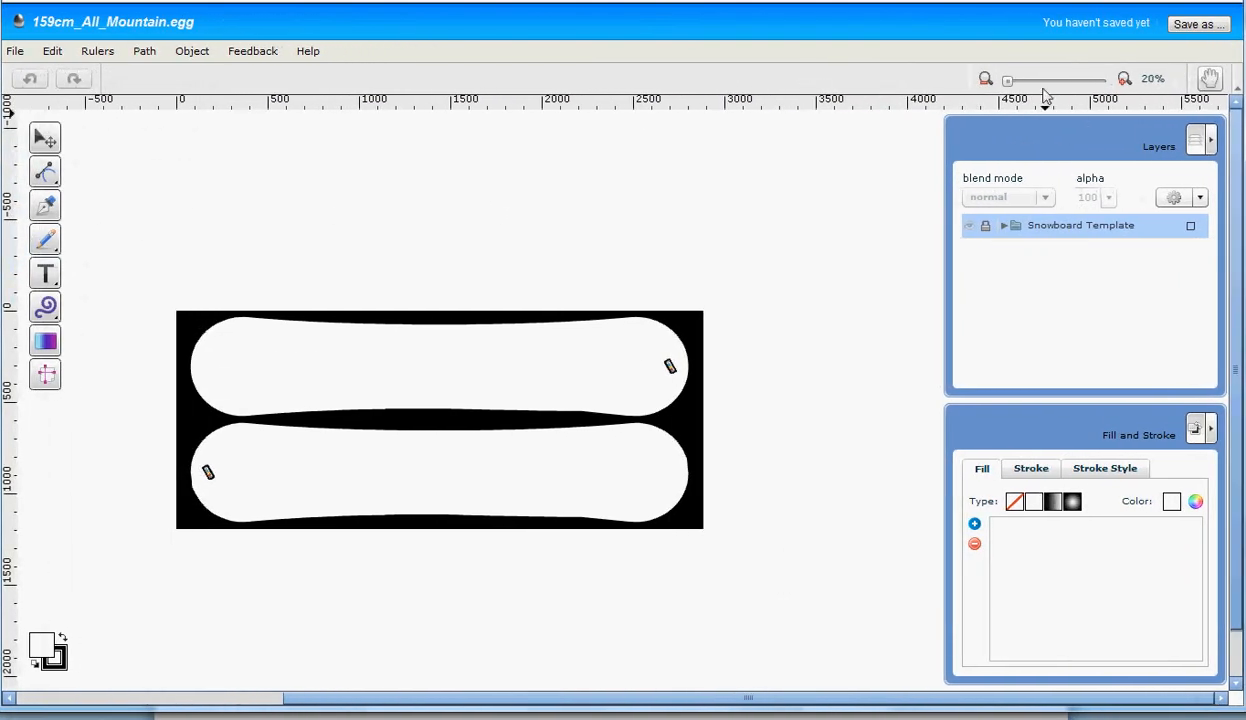
pyautogui.moveTo(1009, 82); pyautogui.dragTo(1010, 87)
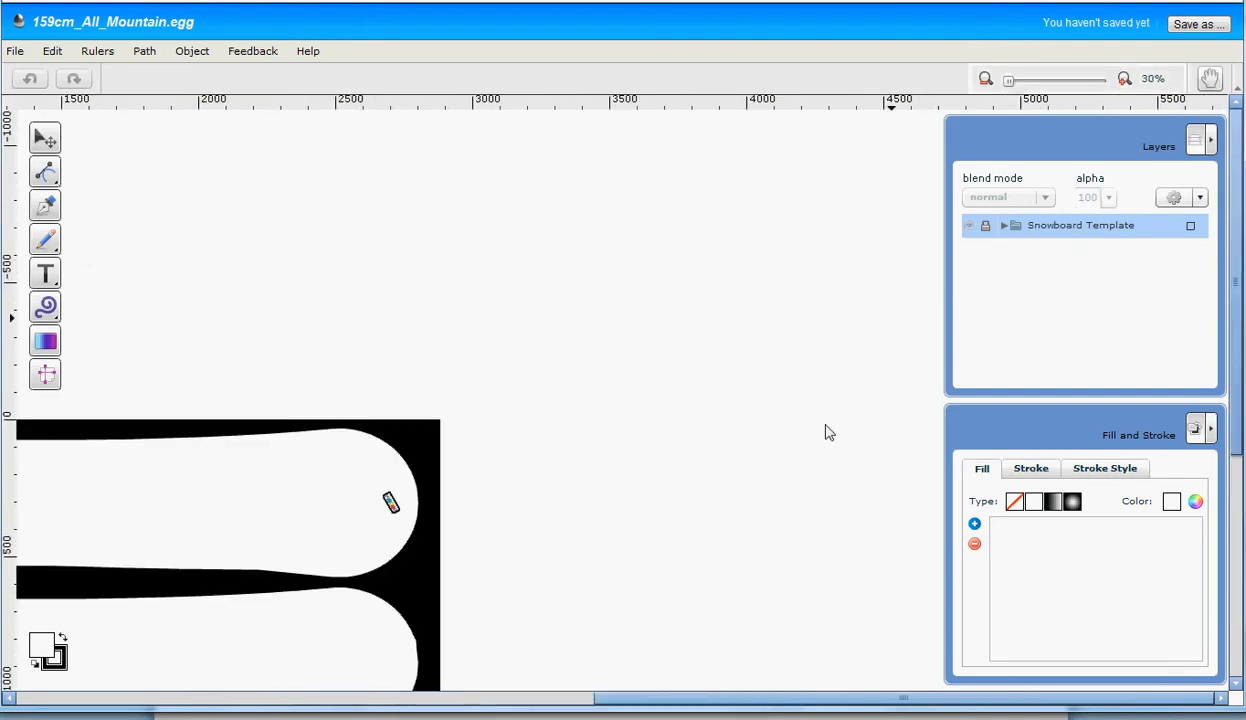
pyautogui.moveTo(720, 697); pyautogui.dragTo(478, 697)
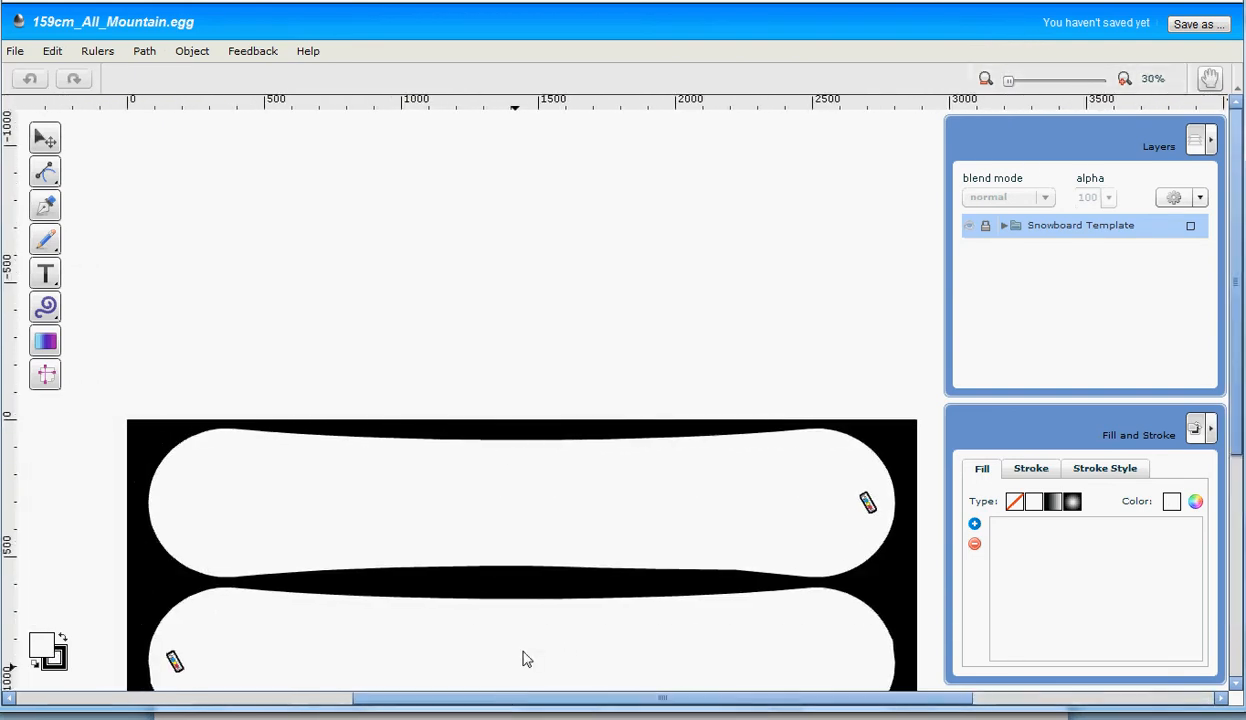
pyautogui.scroll(-5, 548, 570)
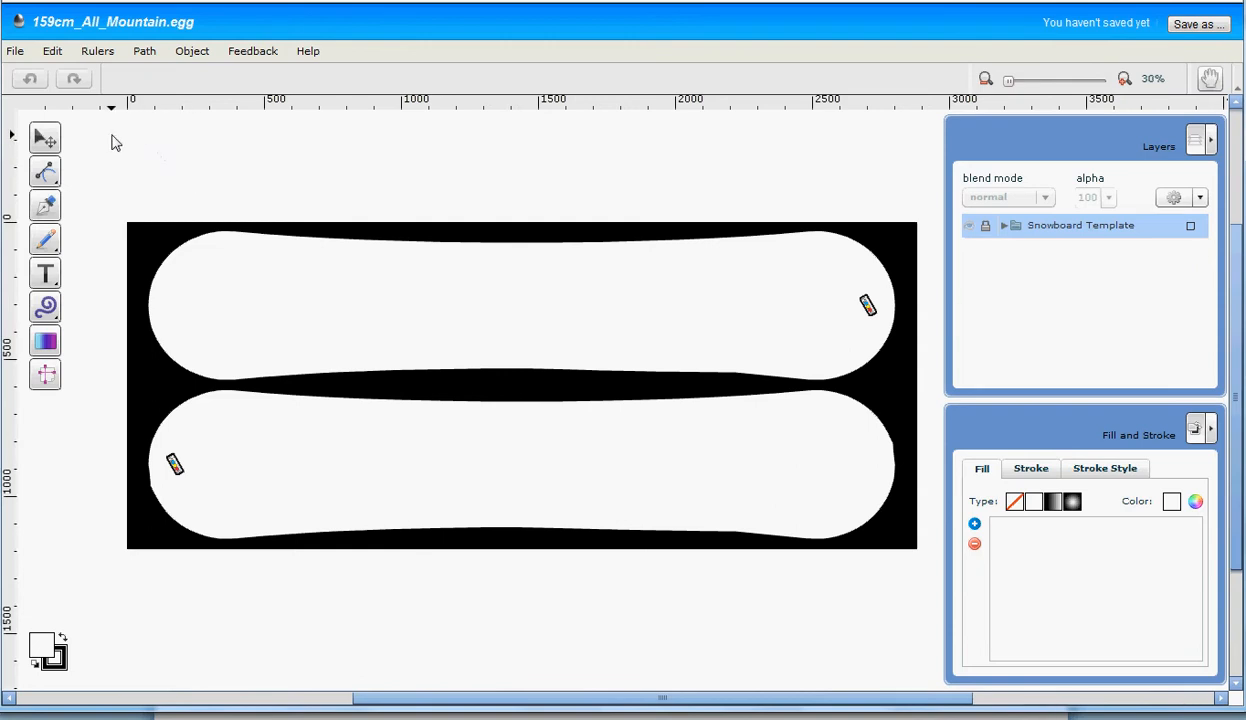
# Step: Import the image black_logo.png from the Desktop into the snowboard design
pyautogui.click(15, 50)
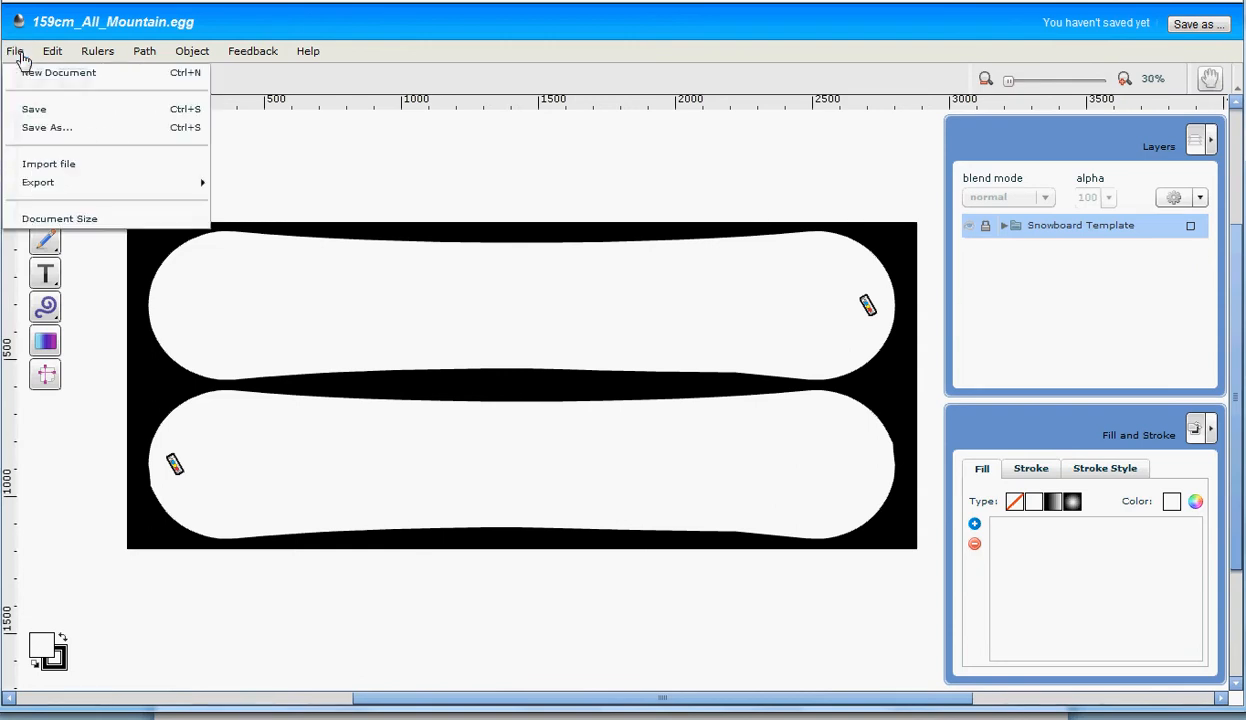
pyautogui.click(45, 165)
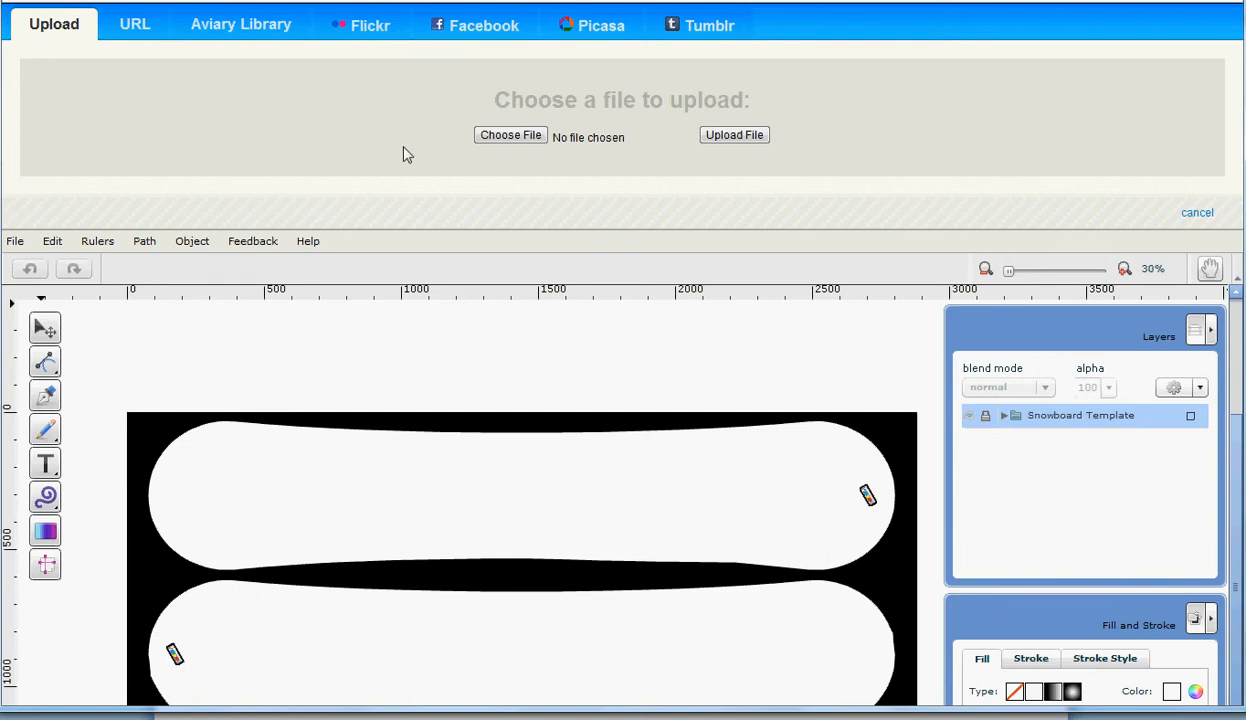
pyautogui.click(510, 136)
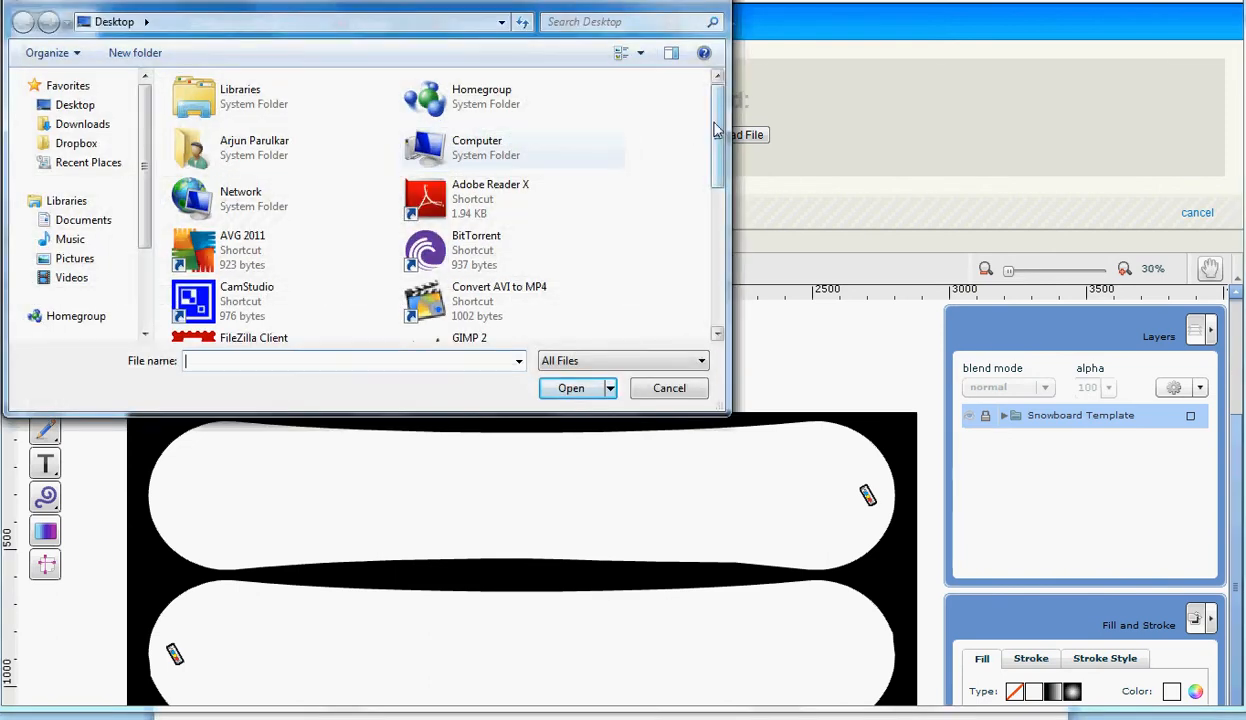
pyautogui.scroll(-5, 708, 258)
pyautogui.scroll(-1, 708, 258)
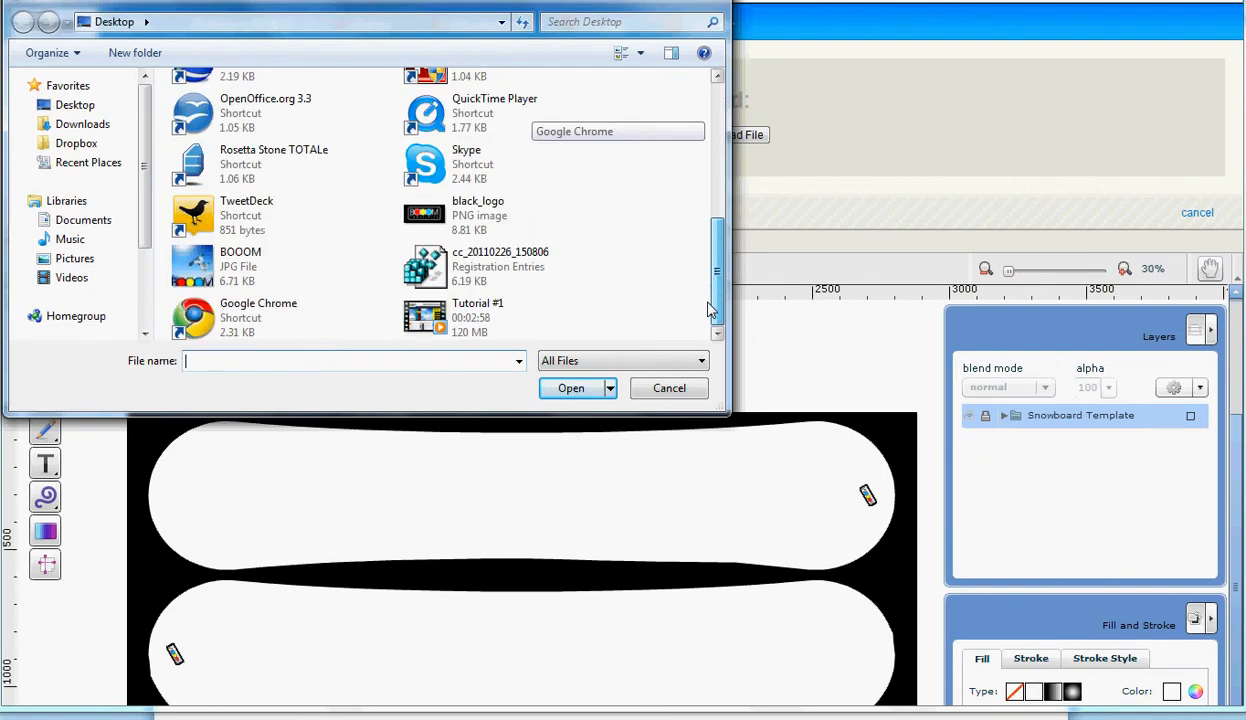
pyautogui.click(418, 224)
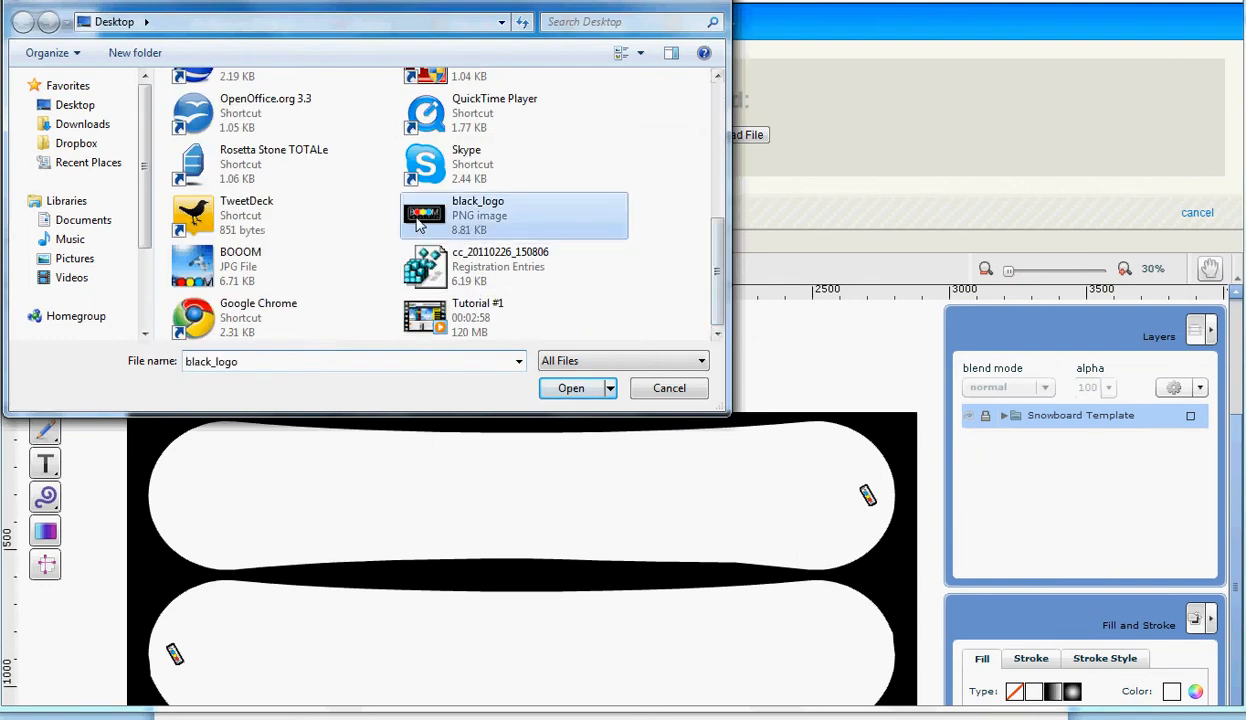
pyautogui.click(567, 389)
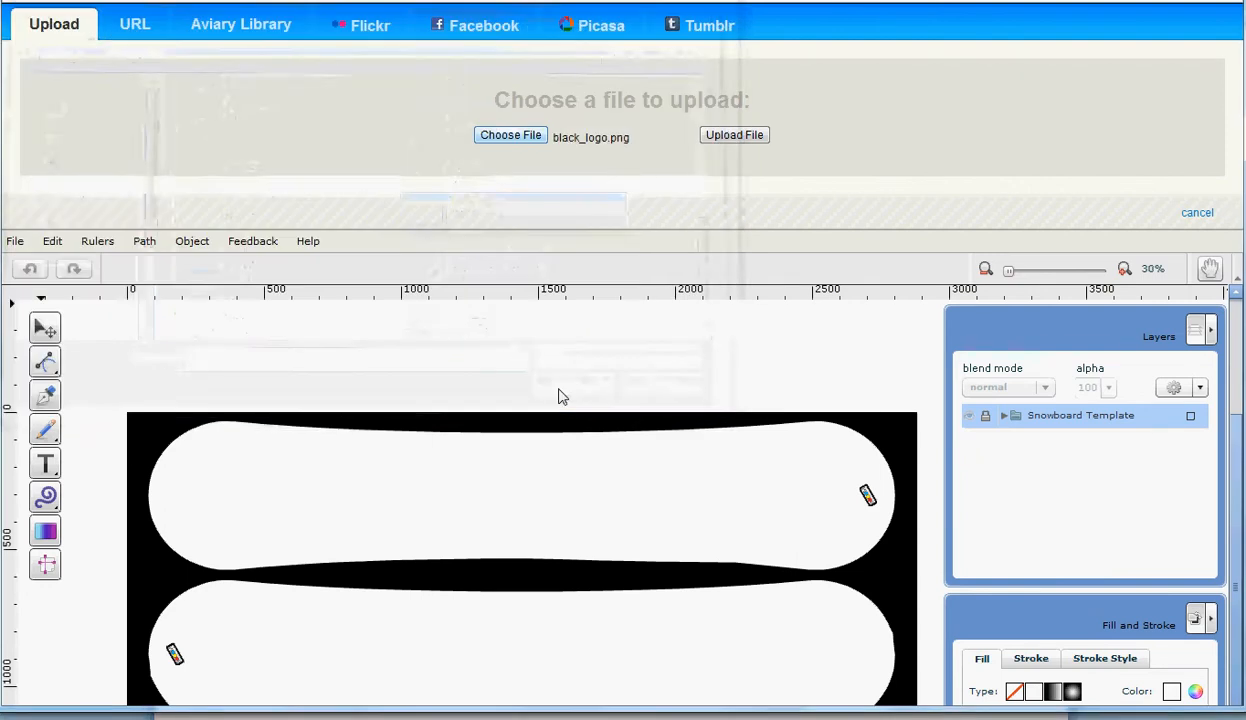
pyautogui.click(736, 137)
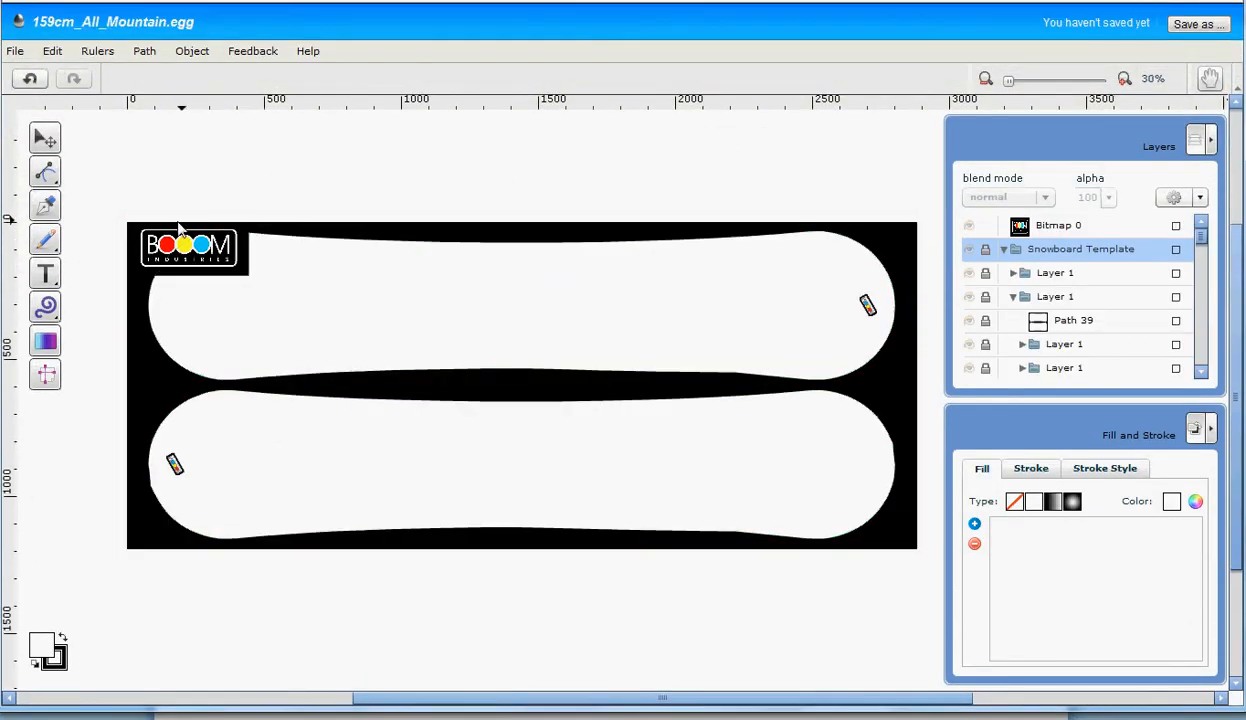
# Step: Move the imported logo to the middle of the upper board and enlarge it to span most of the board's height
pyautogui.click(205, 260)
pyautogui.click(206, 259)
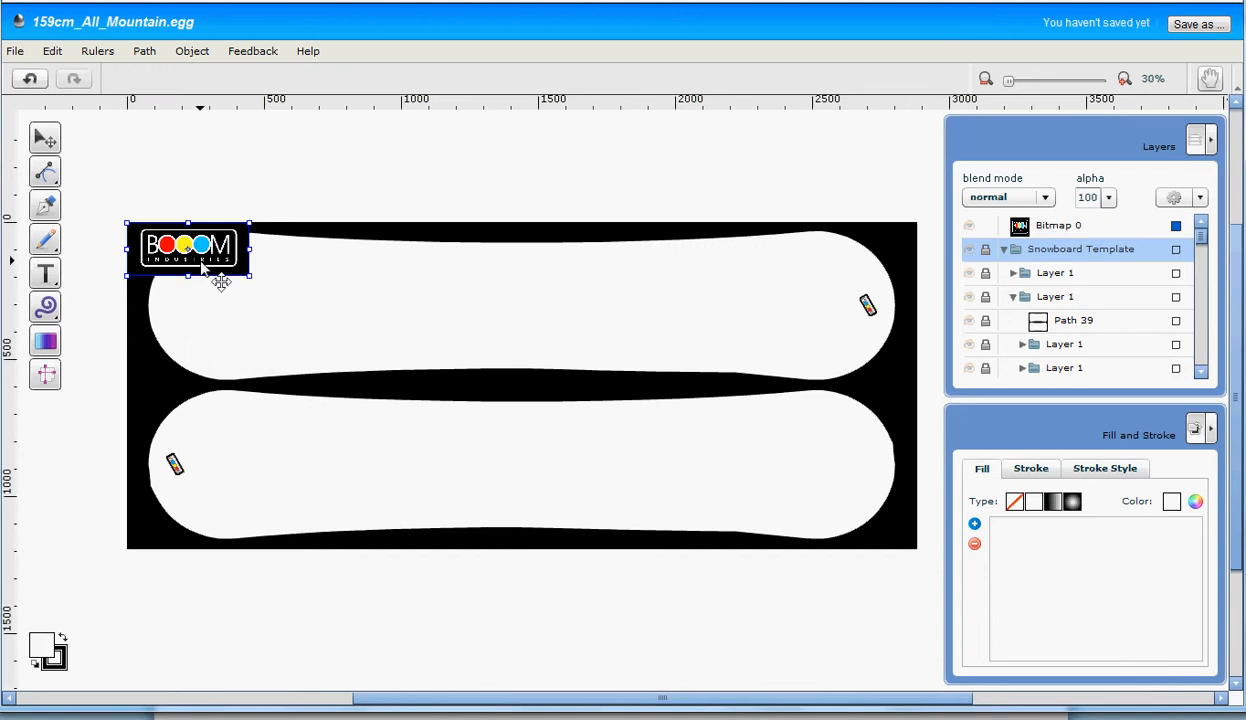
pyautogui.moveTo(203, 264); pyautogui.dragTo(551, 316)
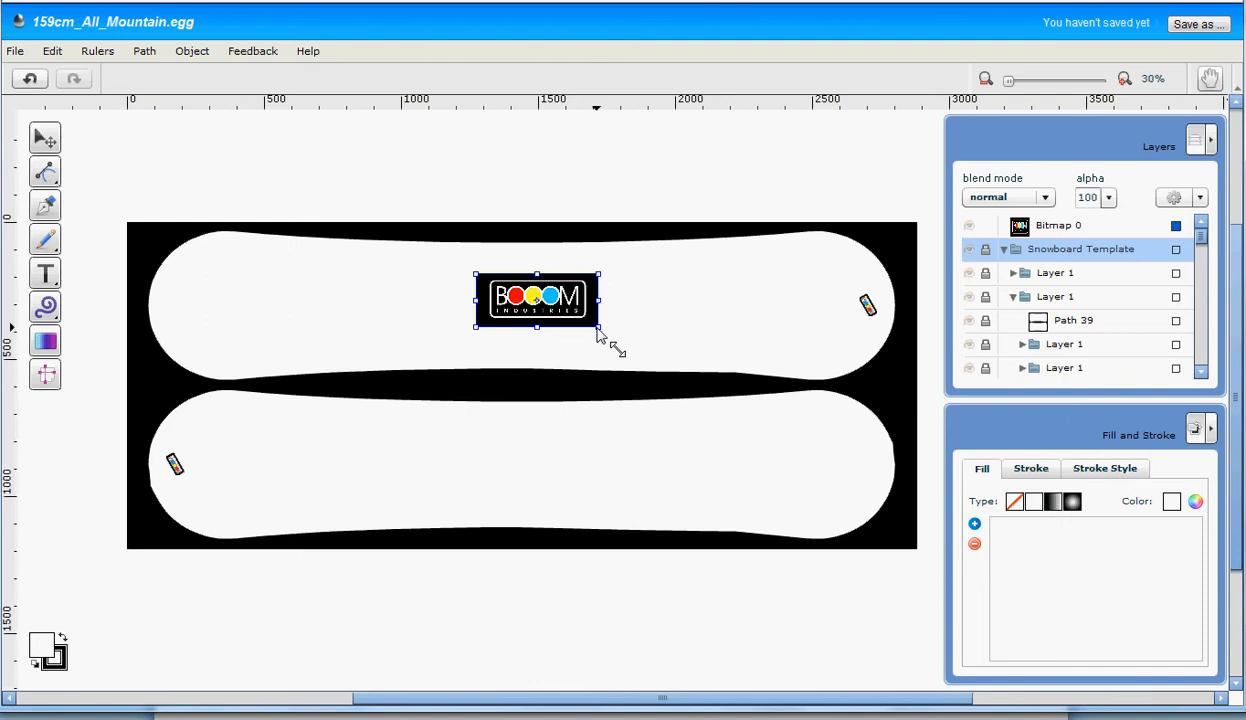
pyautogui.moveTo(598, 330); pyautogui.dragTo(691, 370)
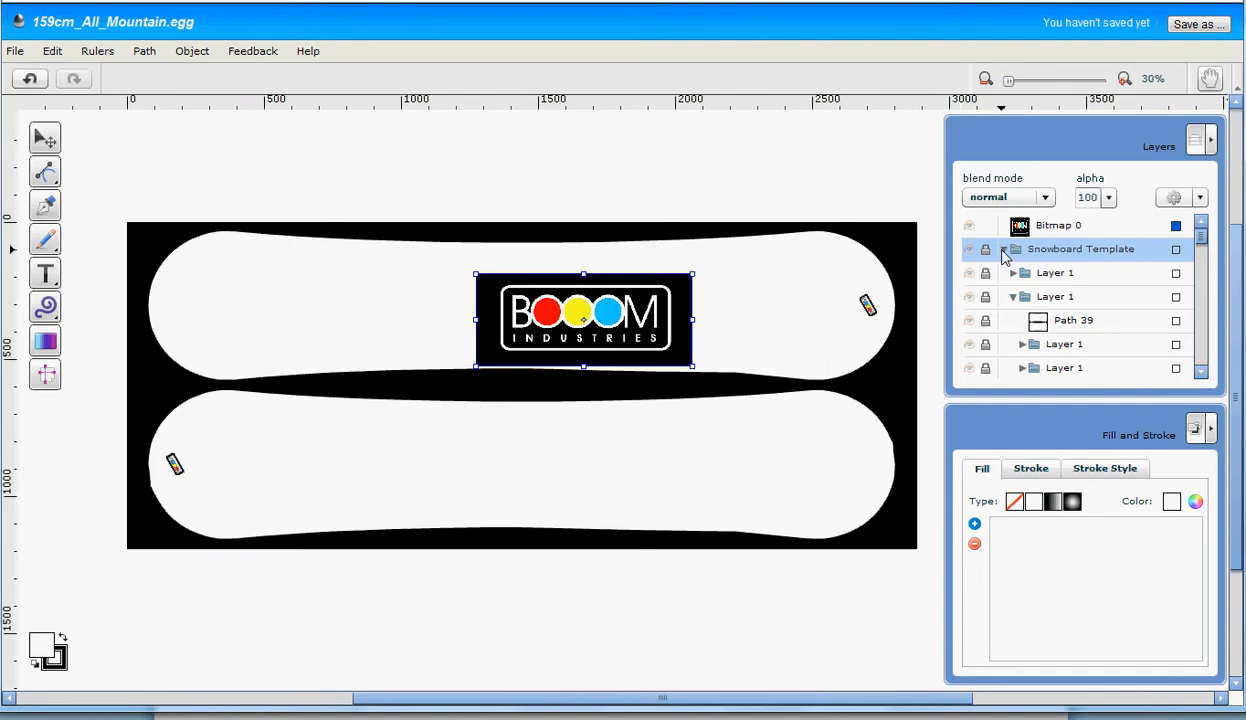
# Step: Collapse the Snowboard Template group and reorder the logo's Bitmap 0 layer beneath it
pyautogui.click(1003, 250)
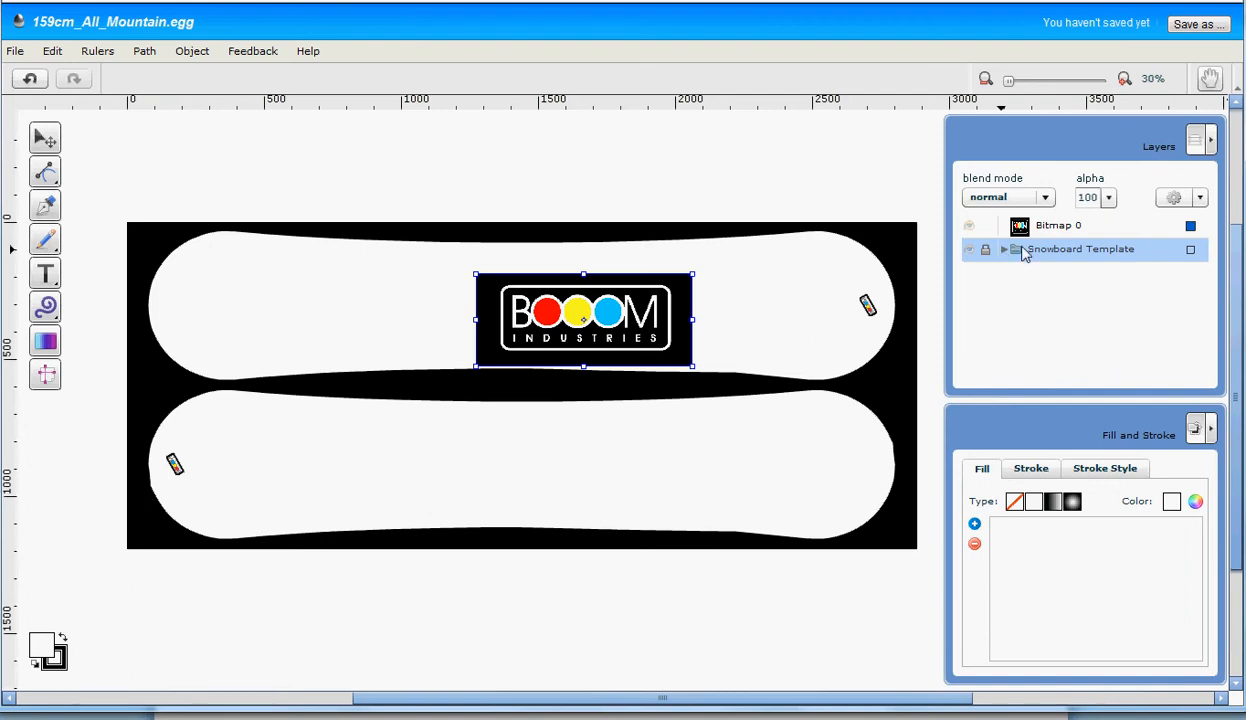
pyautogui.click(1067, 230)
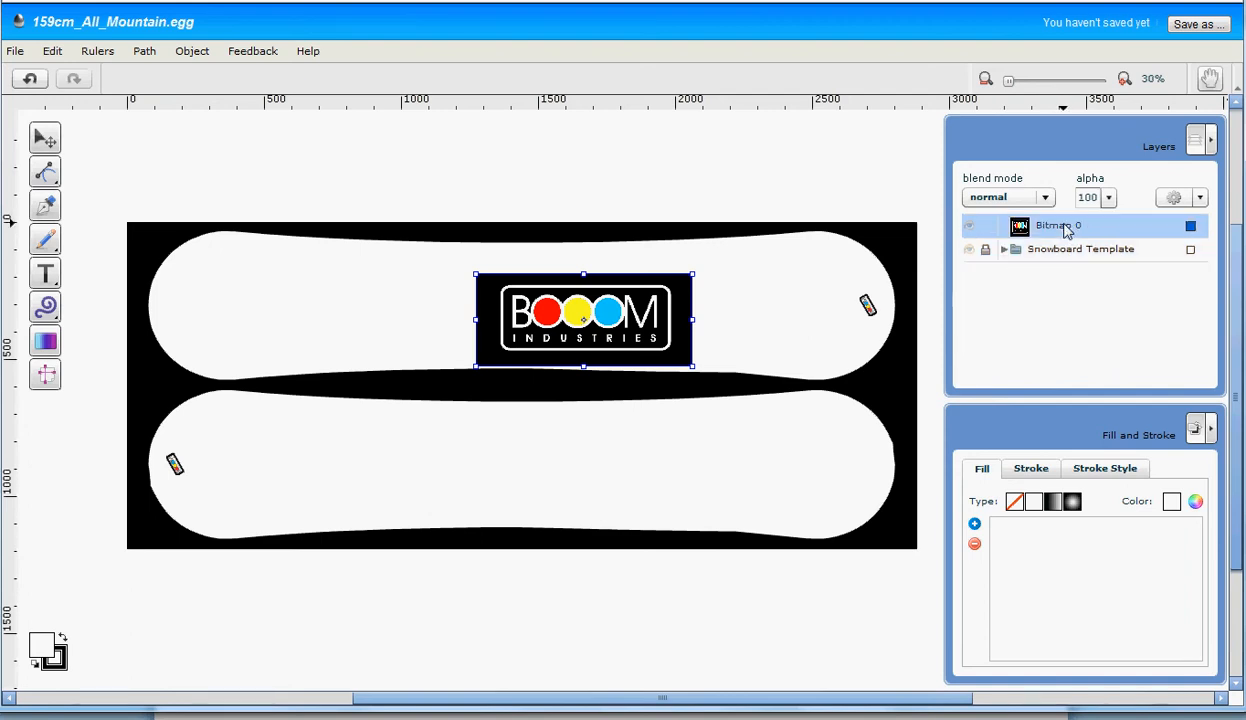
pyautogui.click(1062, 258)
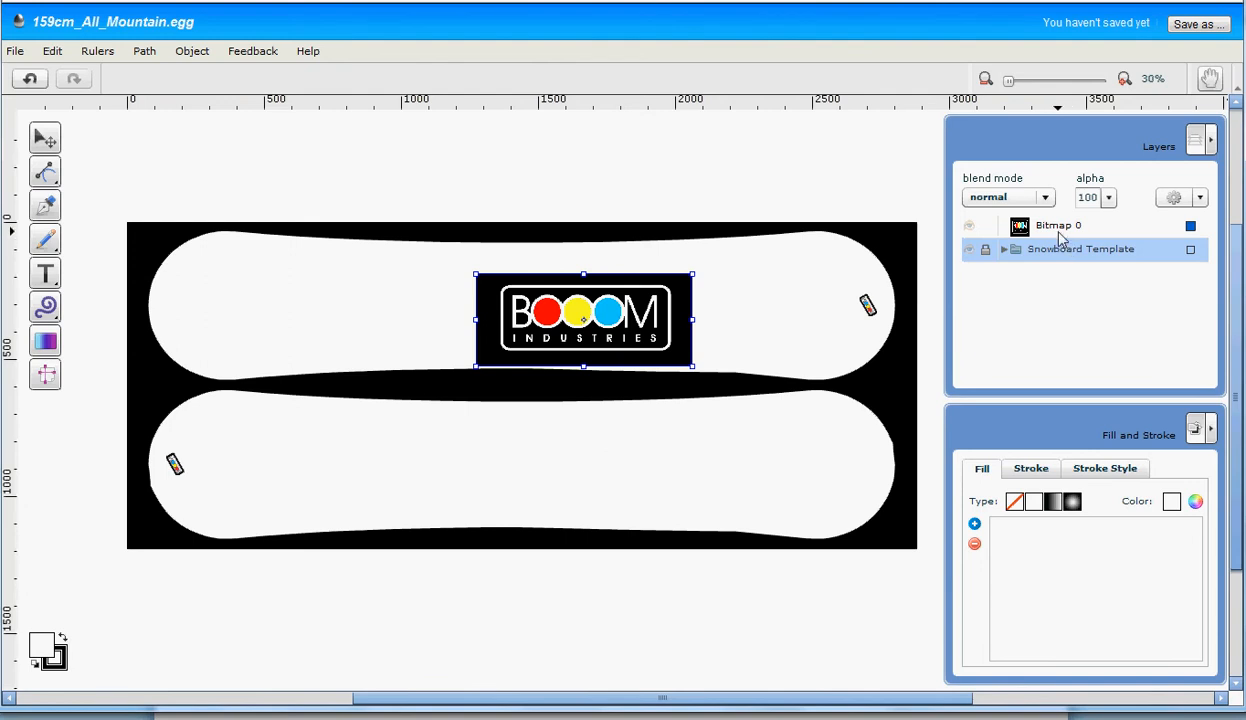
pyautogui.click(1060, 237)
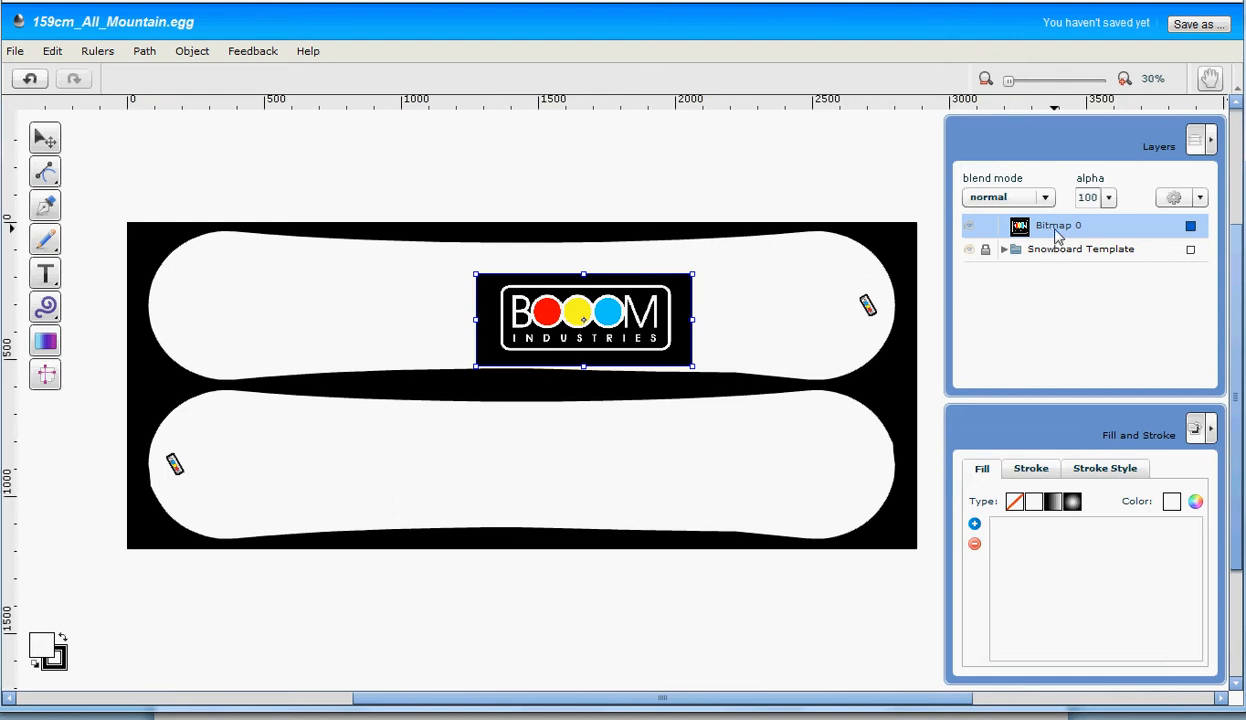
pyautogui.moveTo(1059, 233); pyautogui.dragTo(1051, 276)
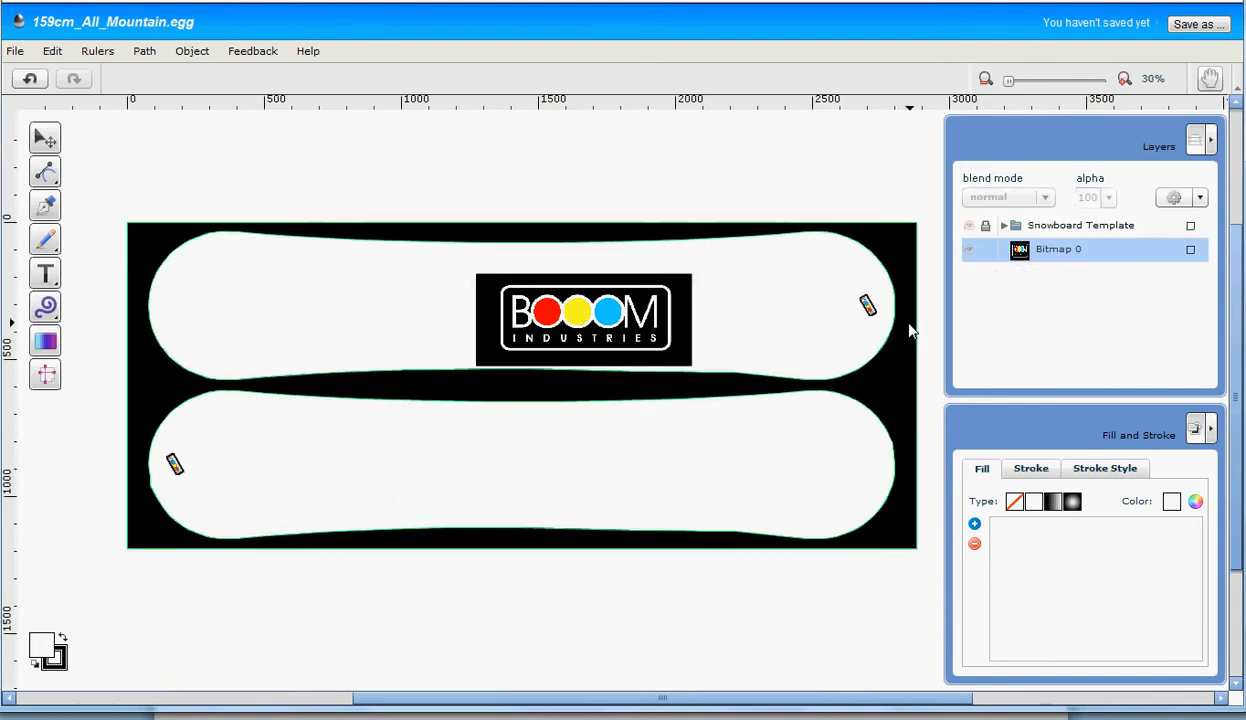
# Step: Reposition the logo so it sits near the centre of the upper board
pyautogui.click(597, 326)
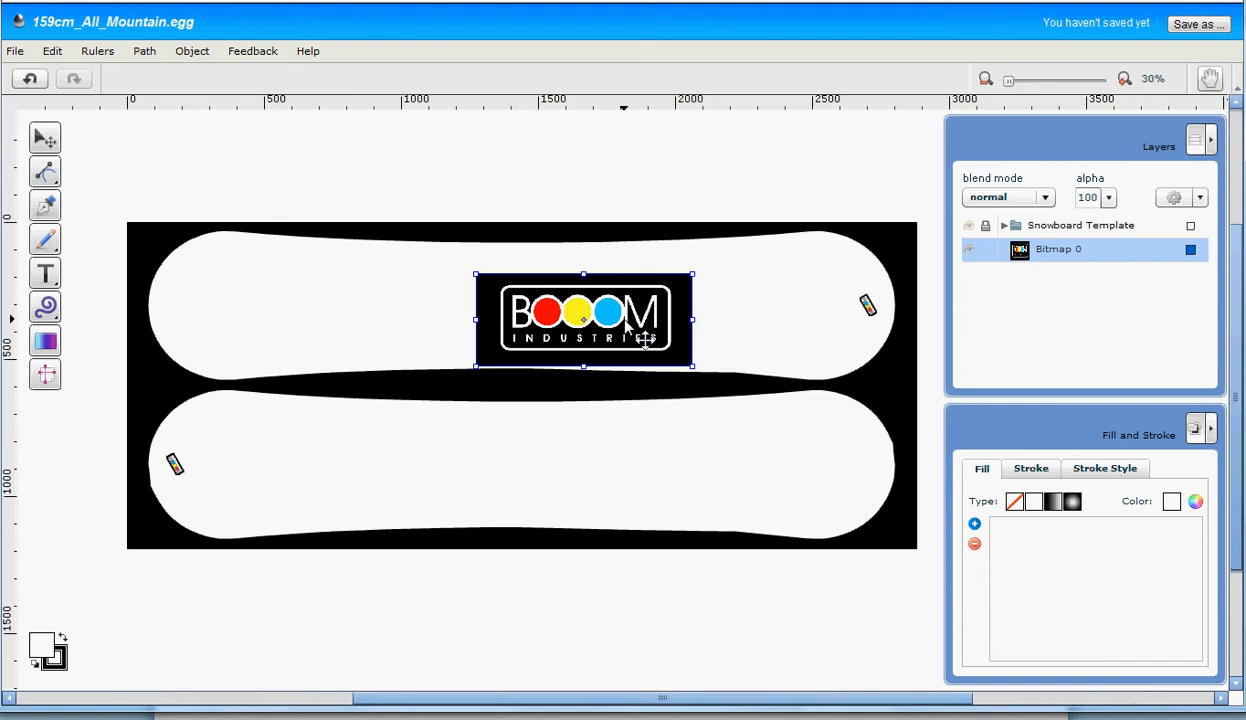
pyautogui.moveTo(624, 323)
pyautogui.mouseDown()
pyautogui.moveTo(603, 443)
pyautogui.moveTo(603, 320)
pyautogui.moveTo(604, 455)
pyautogui.moveTo(607, 308)
pyautogui.mouseUp()
pyautogui.moveTo(590, 311); pyautogui.dragTo(585, 314)
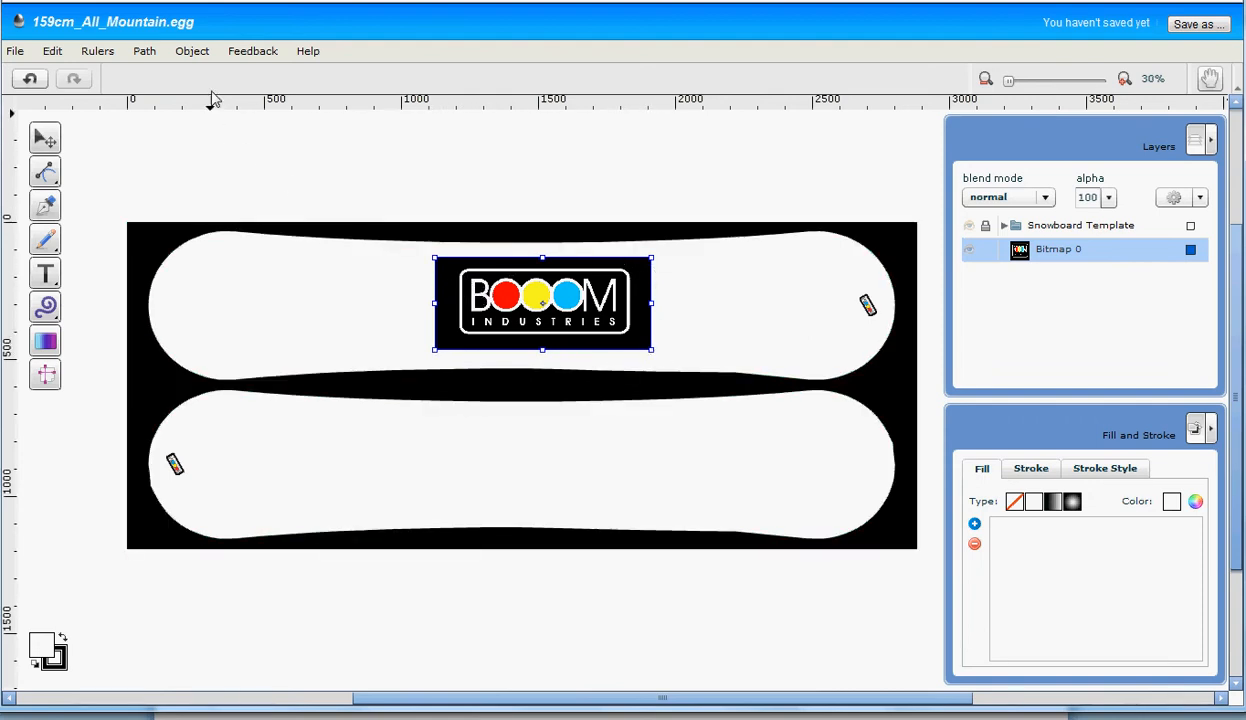
# Step: Rotate the logo by a custom angle of 45 degrees
pyautogui.click(201, 57)
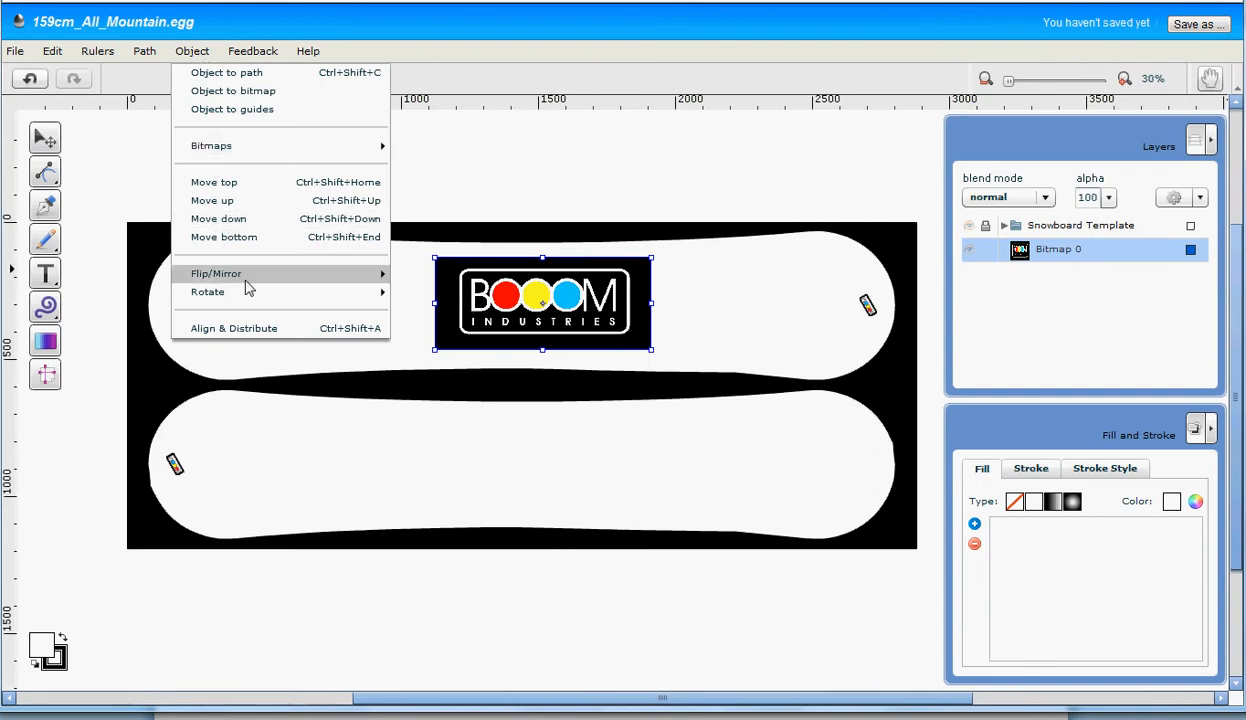
pyautogui.moveTo(248, 299)
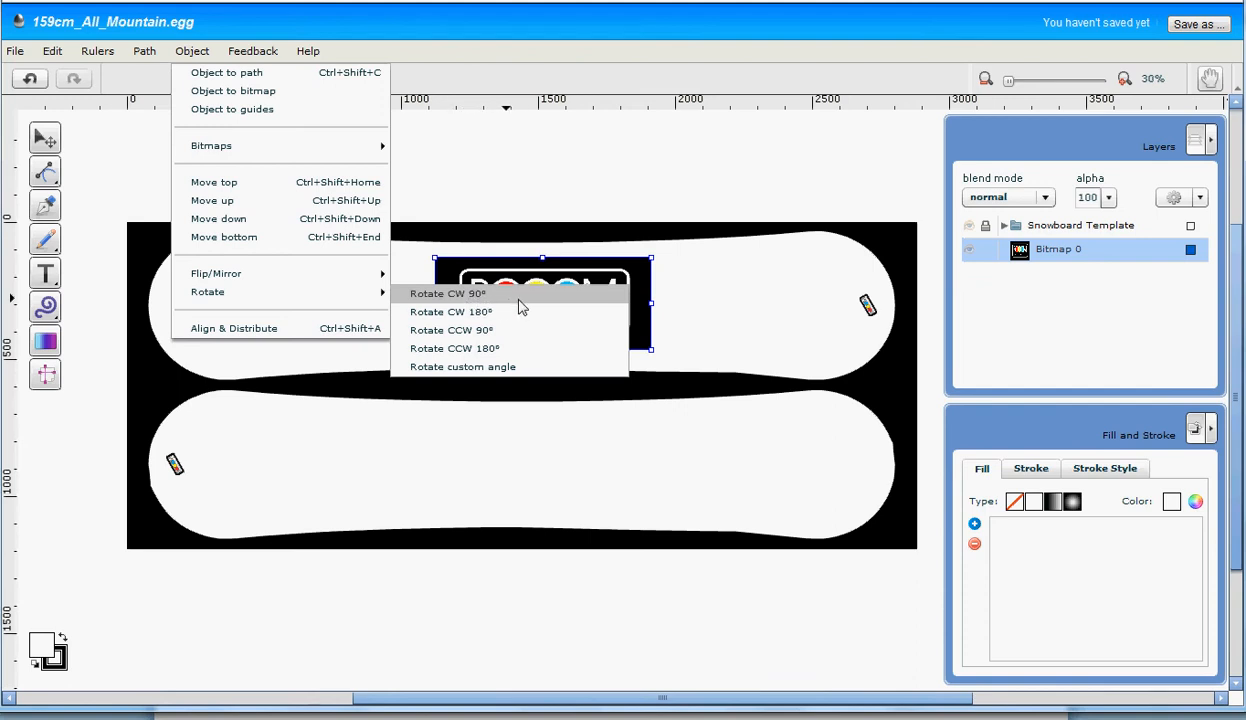
pyautogui.click(504, 374)
pyautogui.moveTo(534, 406); pyautogui.dragTo(500, 409)
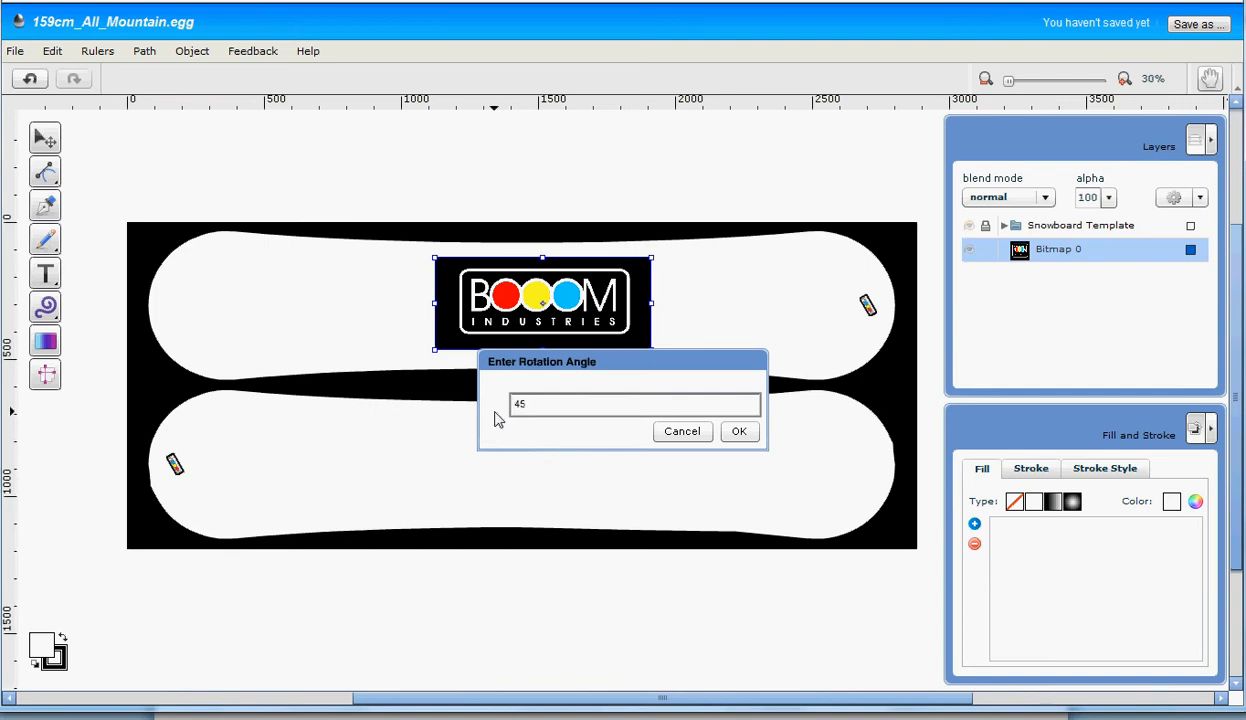
pyautogui.click(739, 431)
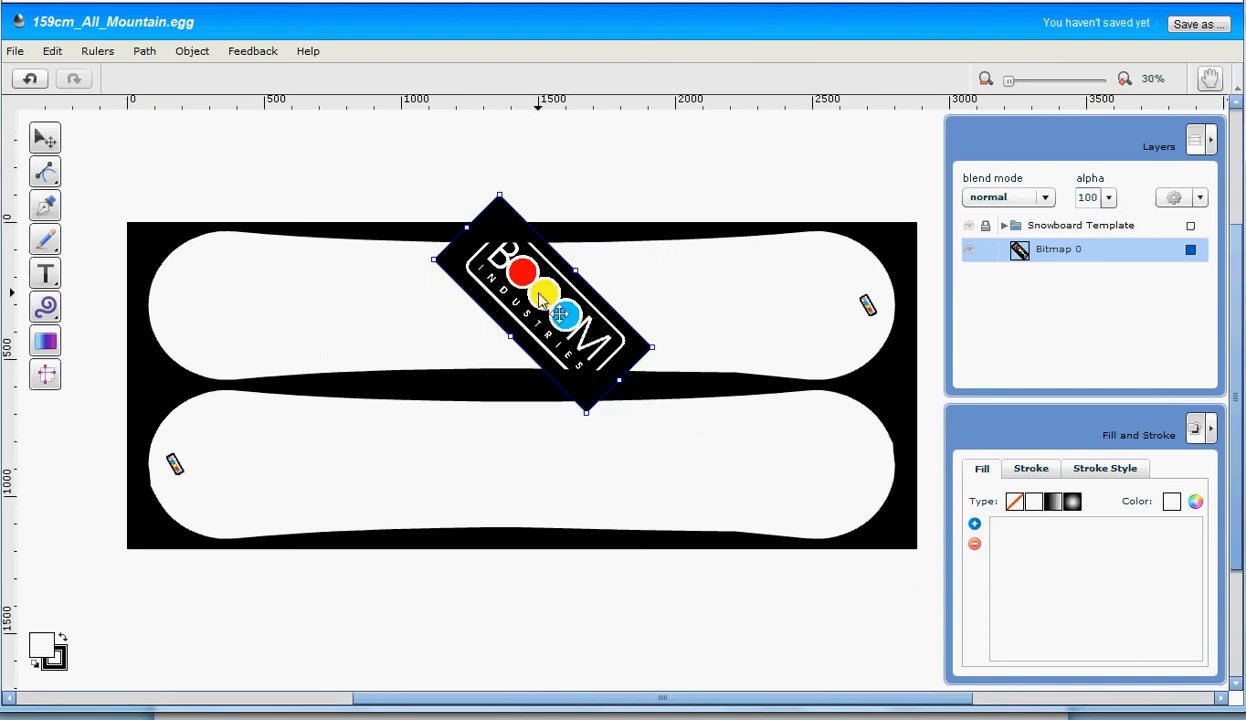
# Step: Shrink the rotated logo to about half its size and place it near the left end of the upper board
pyautogui.moveTo(539, 300); pyautogui.dragTo(608, 386)
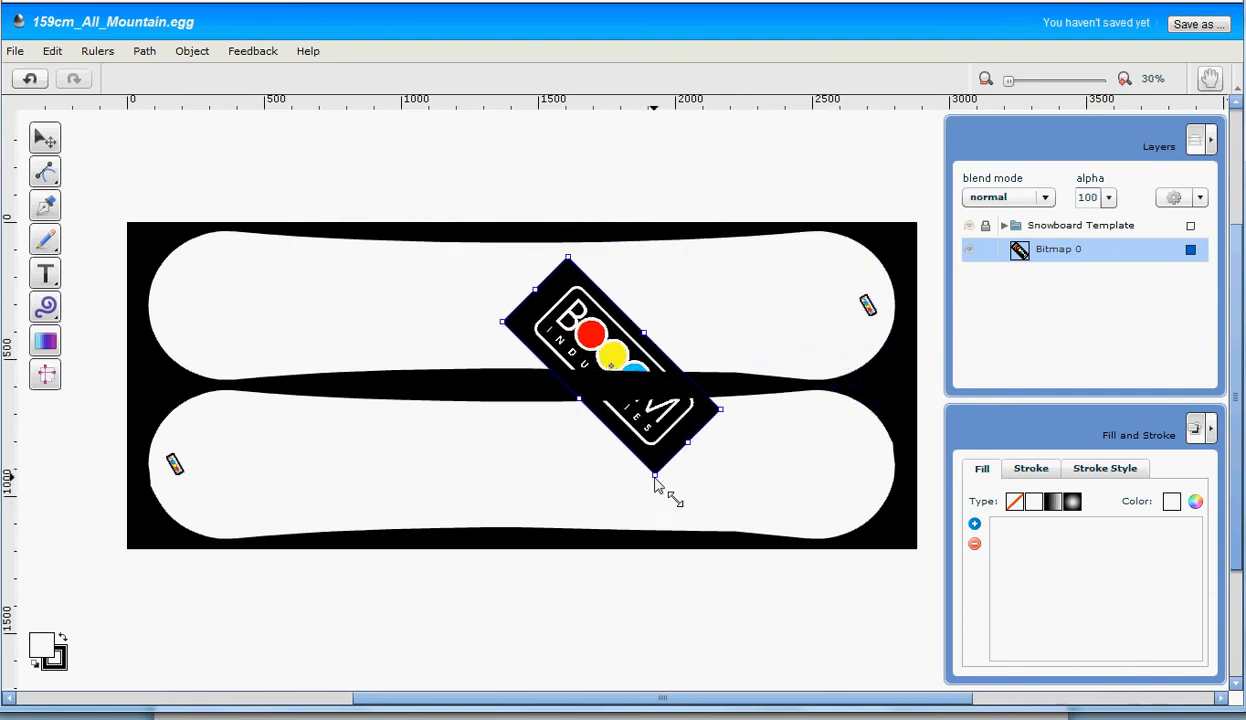
pyautogui.moveTo(652, 487); pyautogui.dragTo(615, 366)
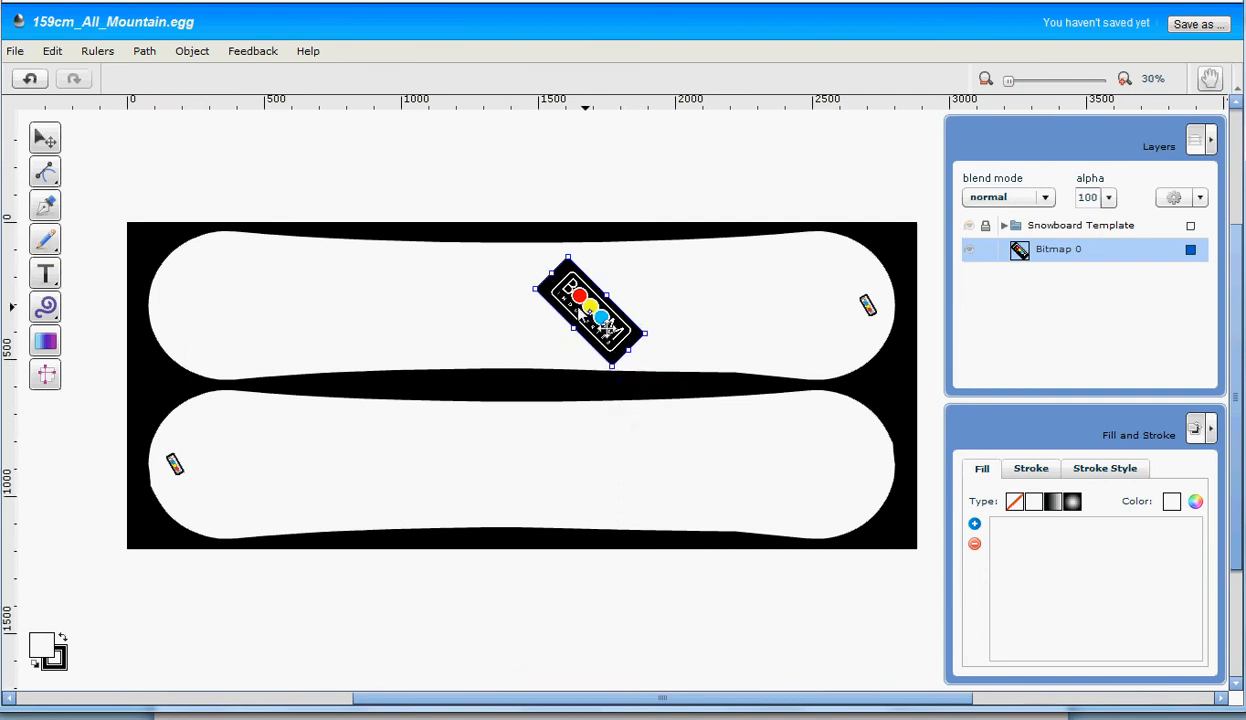
pyautogui.moveTo(577, 314); pyautogui.dragTo(245, 306)
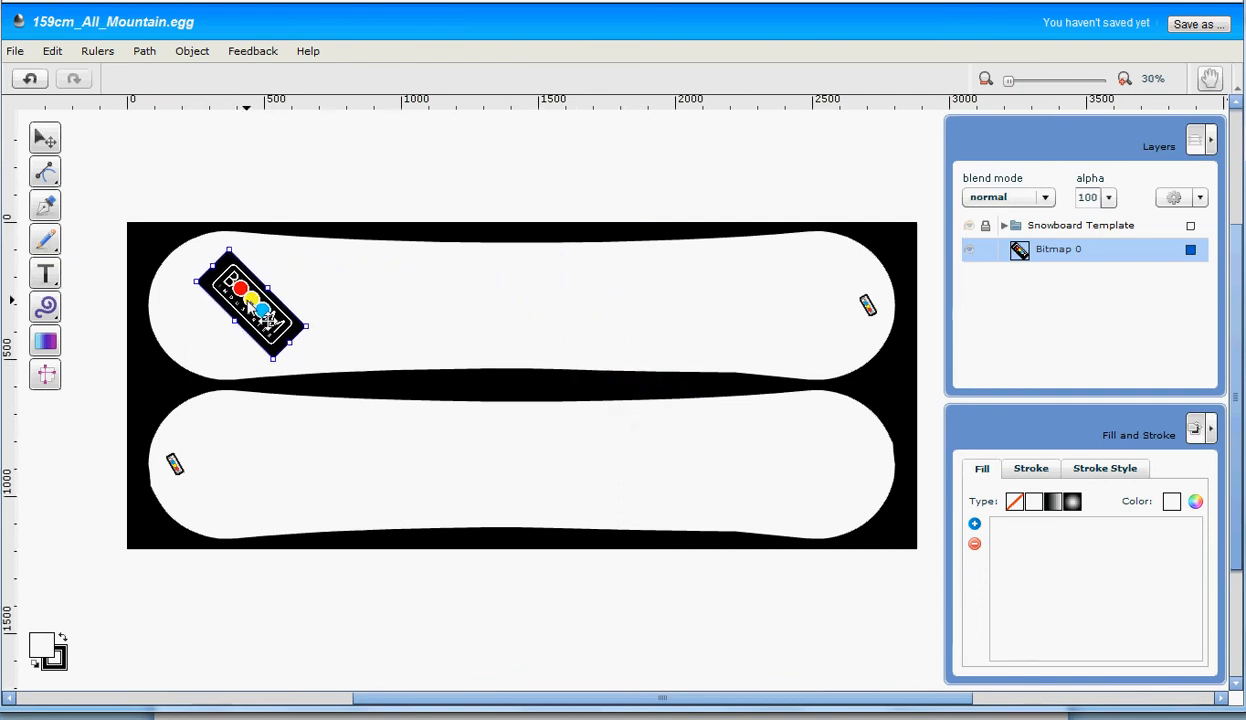
# Step: Start a file import and search the Aviary Library for Toucan swatches, with the restriction to your own stuff turned off
pyautogui.click(345, 309)
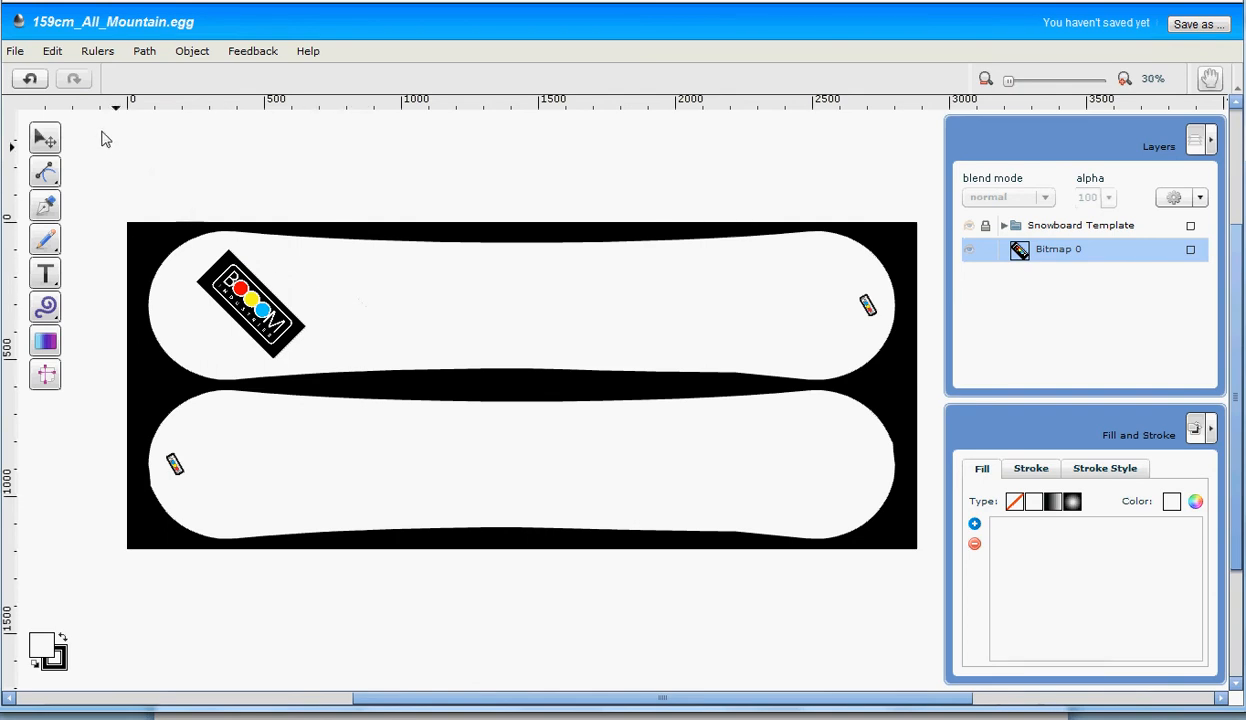
pyautogui.click(15, 51)
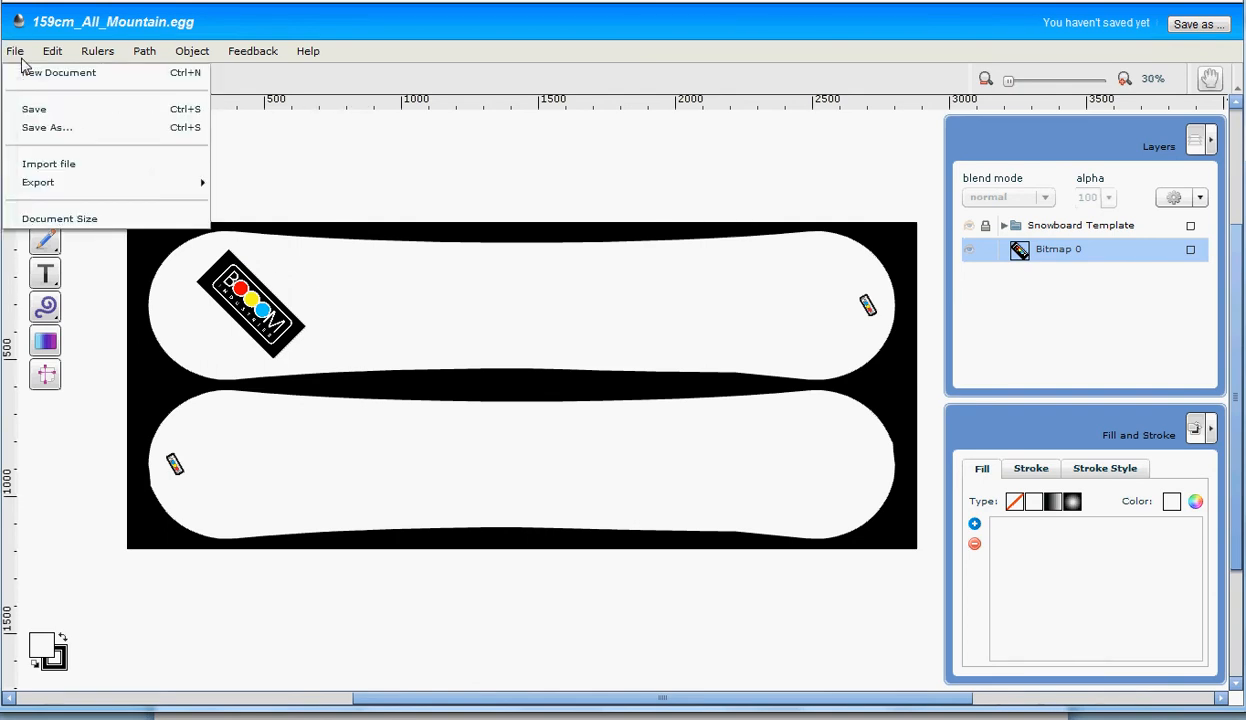
pyautogui.click(37, 168)
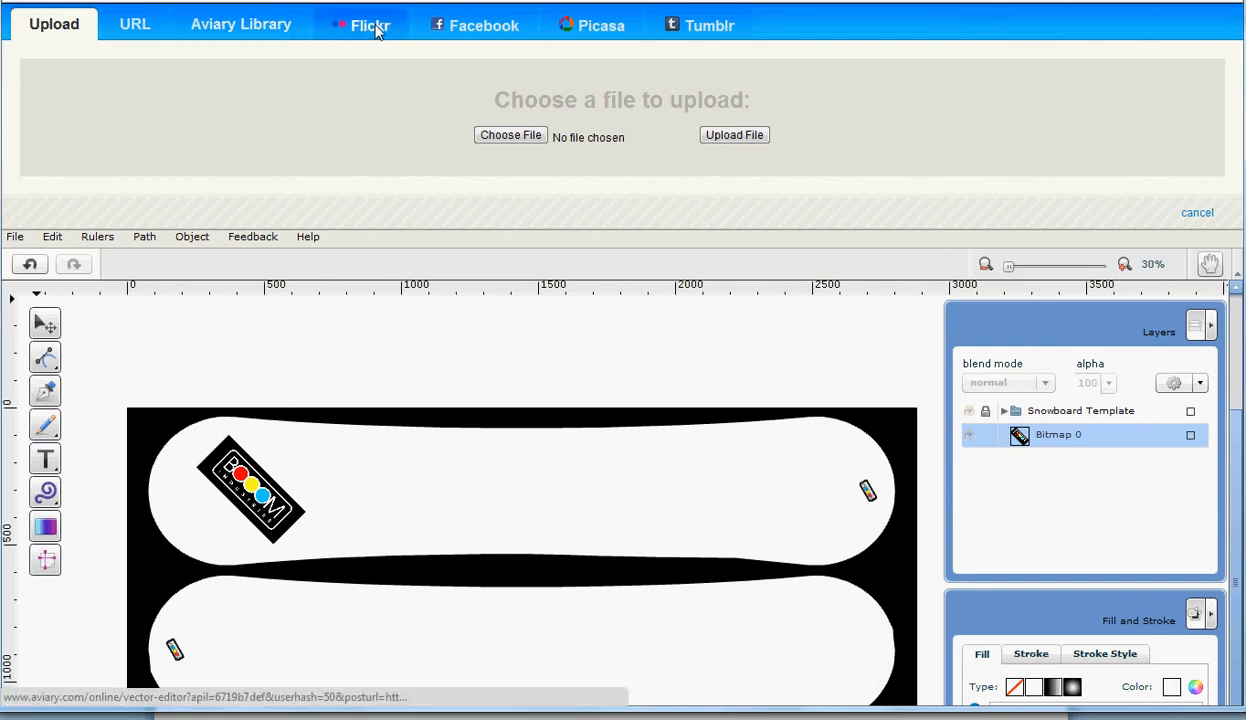
pyautogui.click(209, 33)
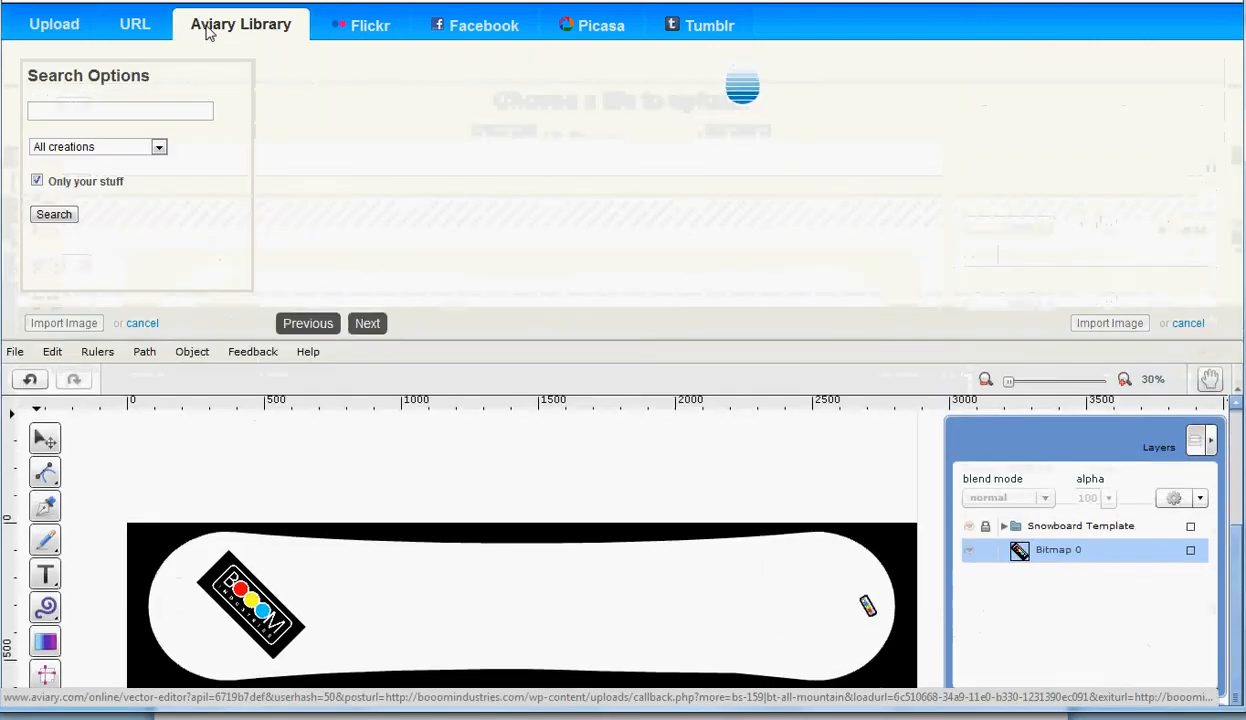
pyautogui.click(159, 150)
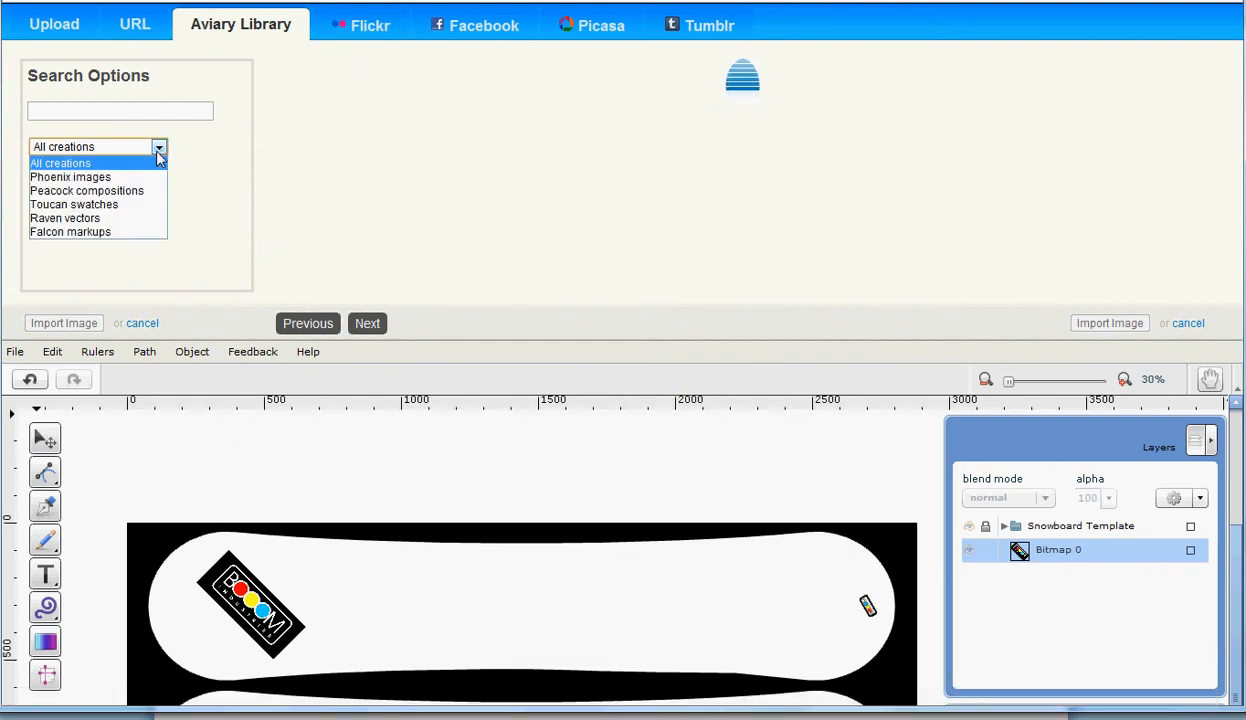
pyautogui.click(129, 220)
pyautogui.click(158, 147)
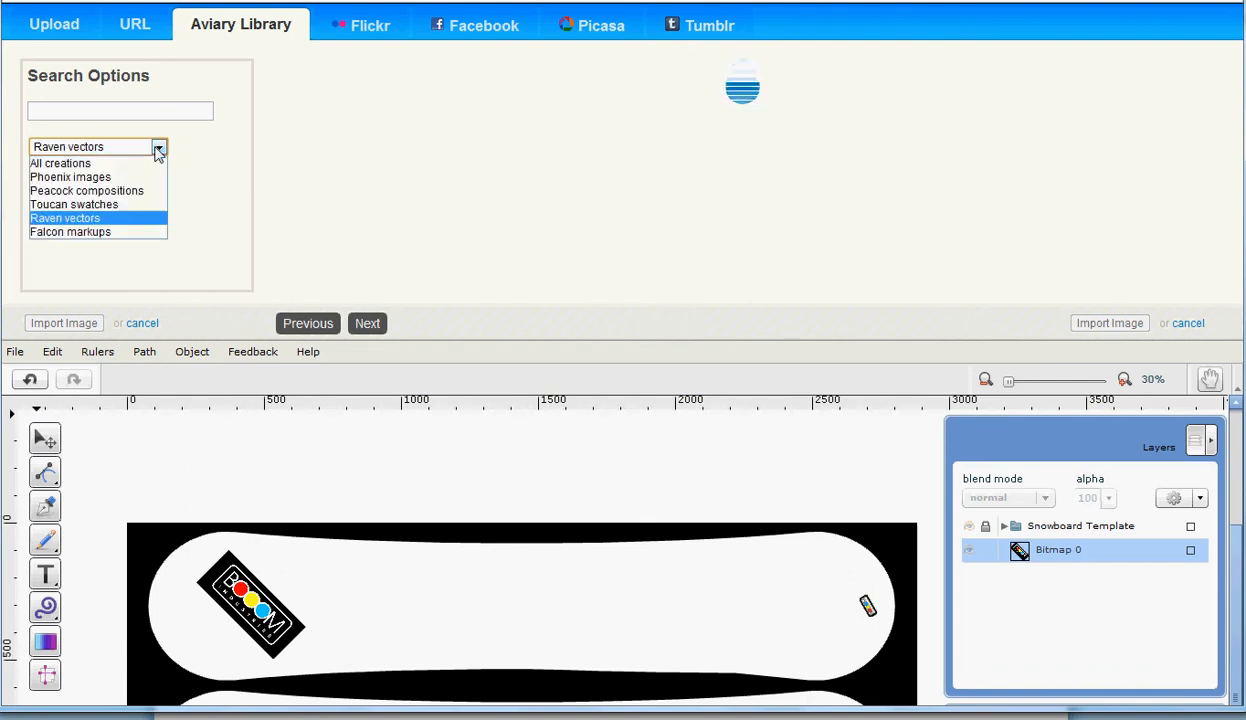
pyautogui.click(126, 206)
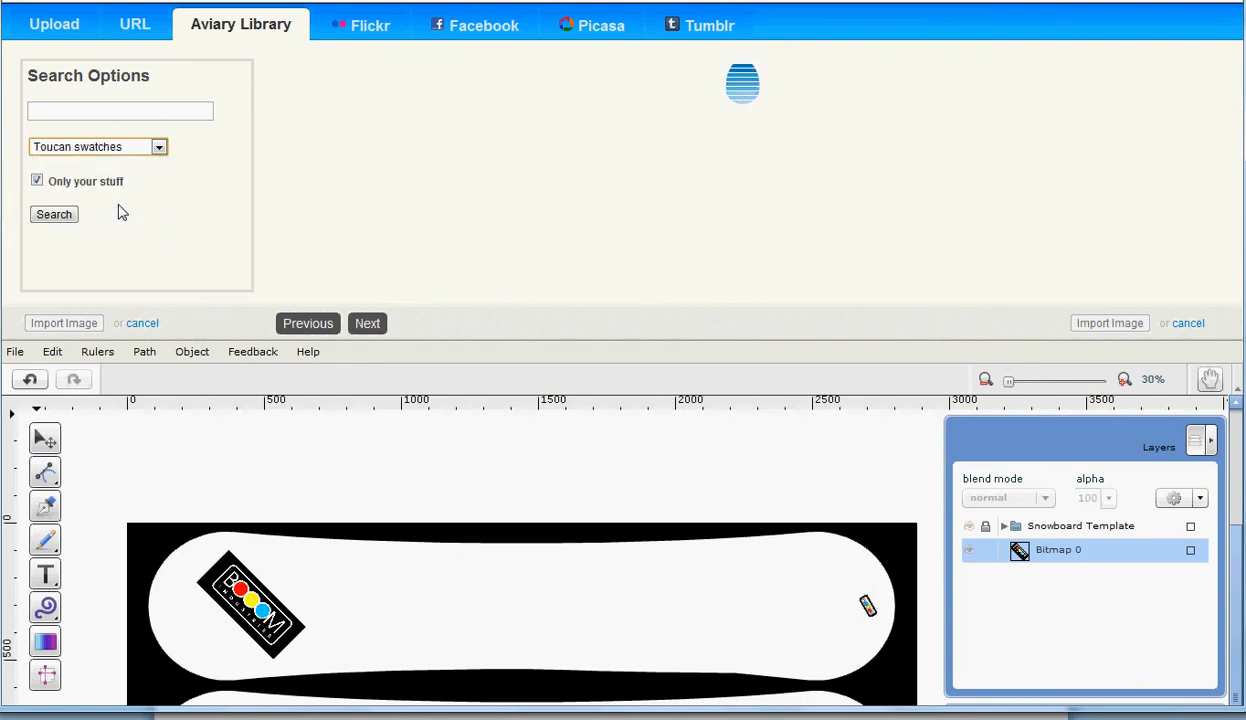
pyautogui.click(48, 184)
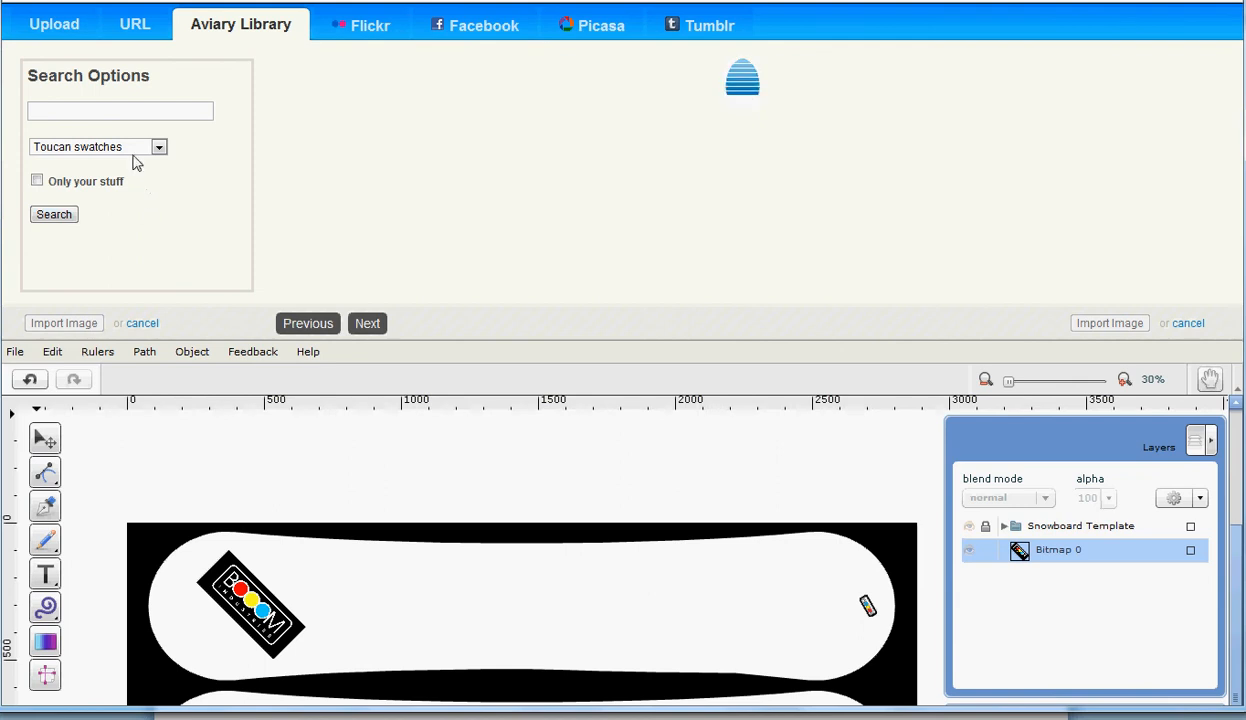
pyautogui.click(106, 111)
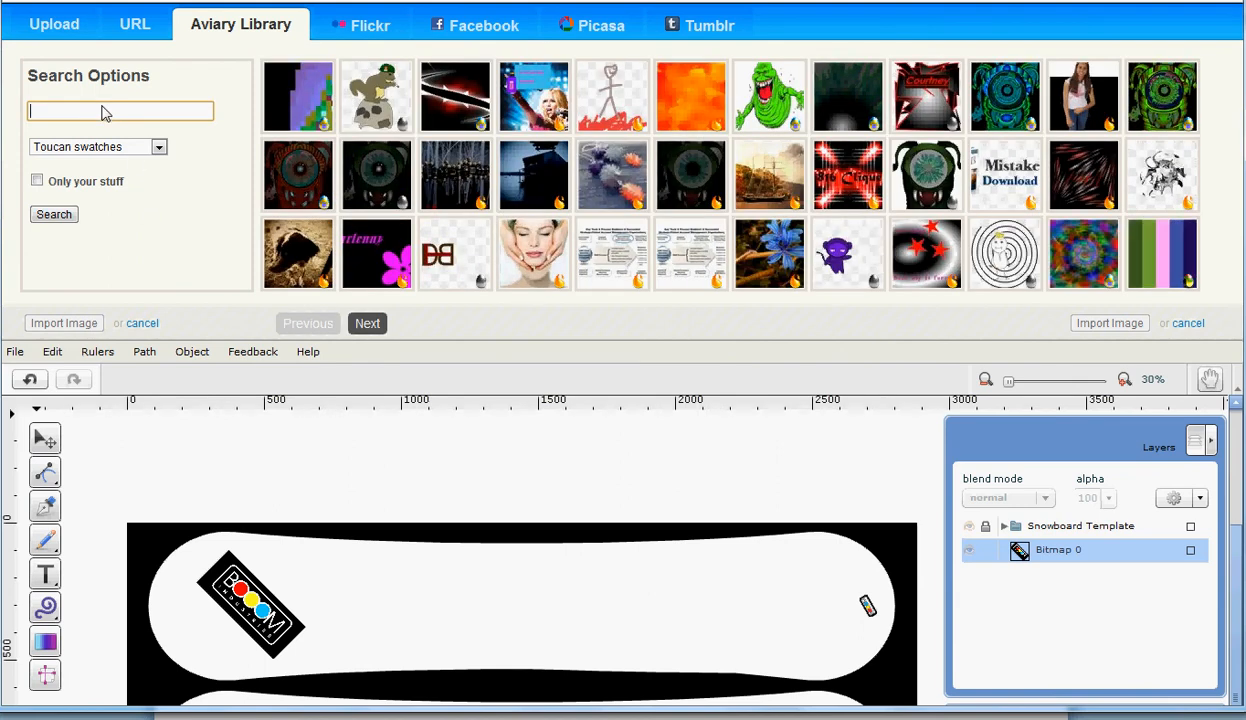
pyautogui.press('Return')
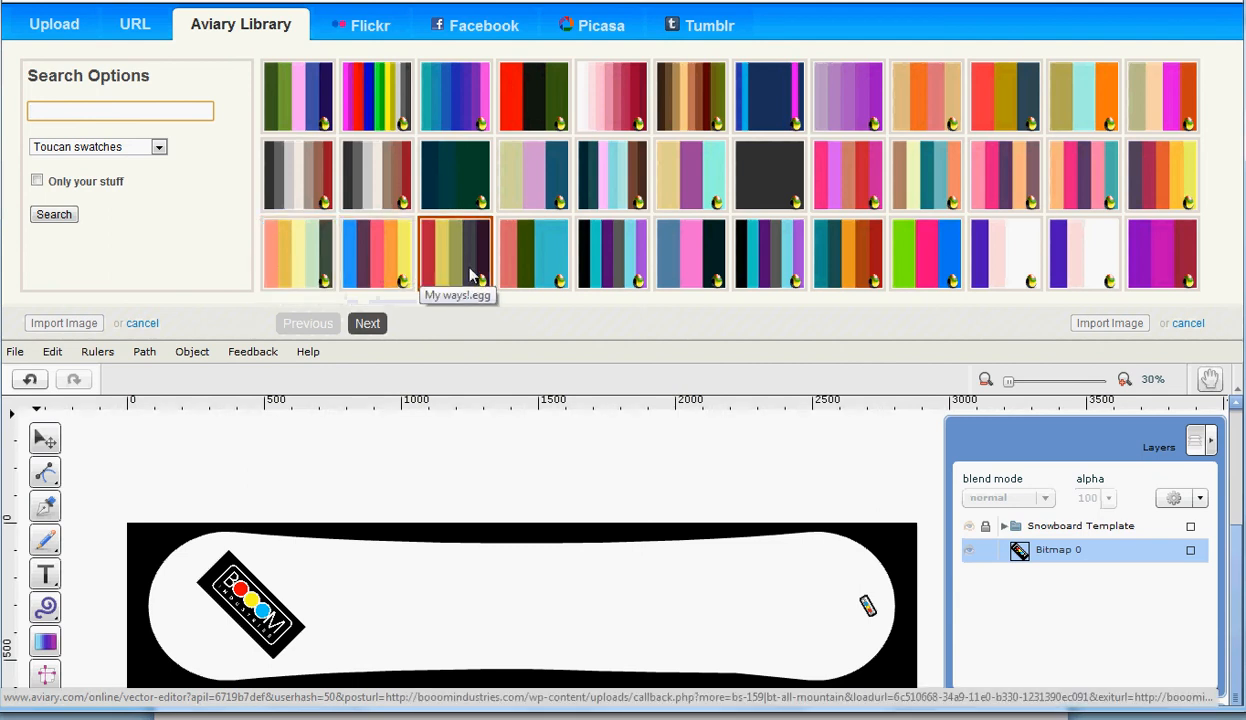
# Step: Import the redyellowgreen.egg swatch and reorder its Bitmap 1 layer to sit directly beneath the Snowboard Template group
pyautogui.click(545, 113)
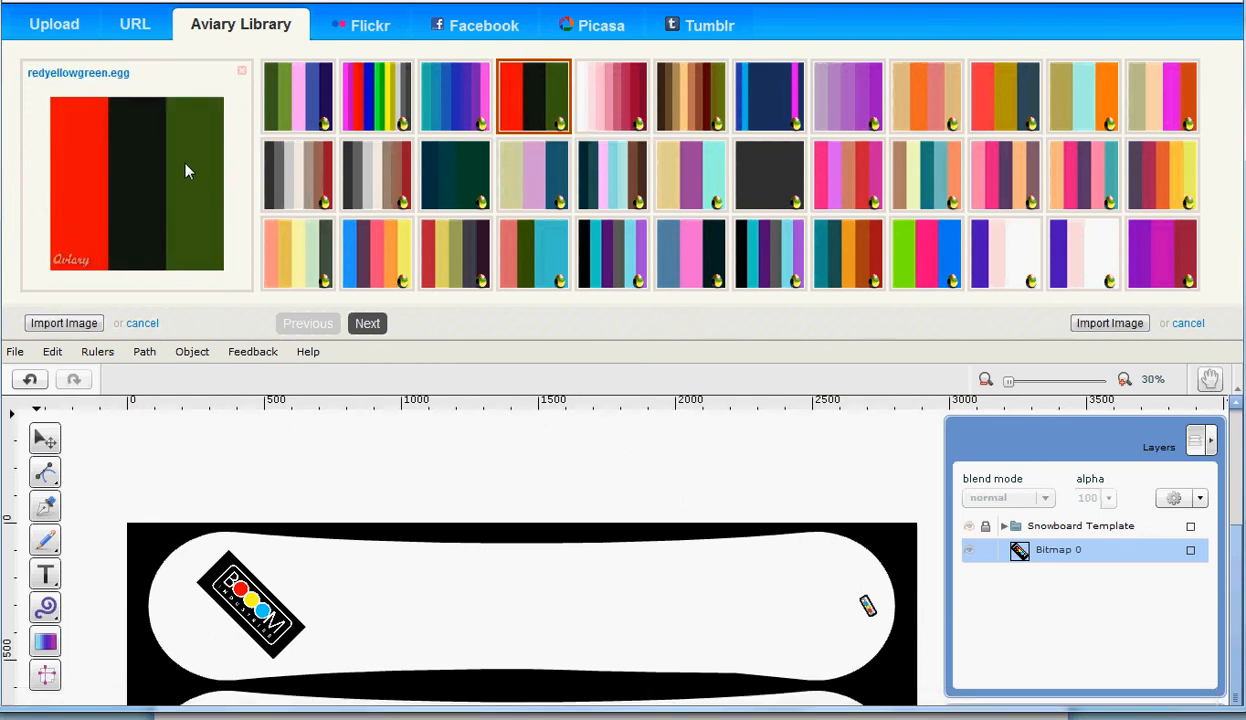
pyautogui.click(1110, 323)
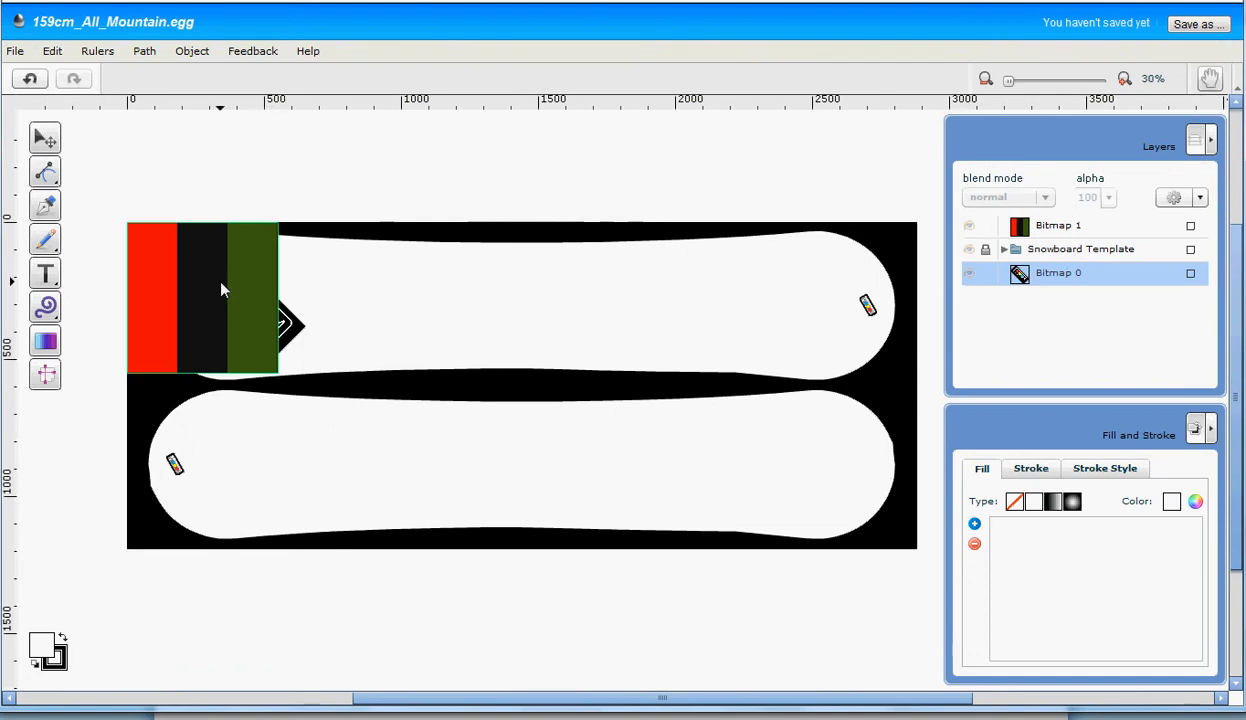
pyautogui.moveTo(249, 278); pyautogui.dragTo(602, 367)
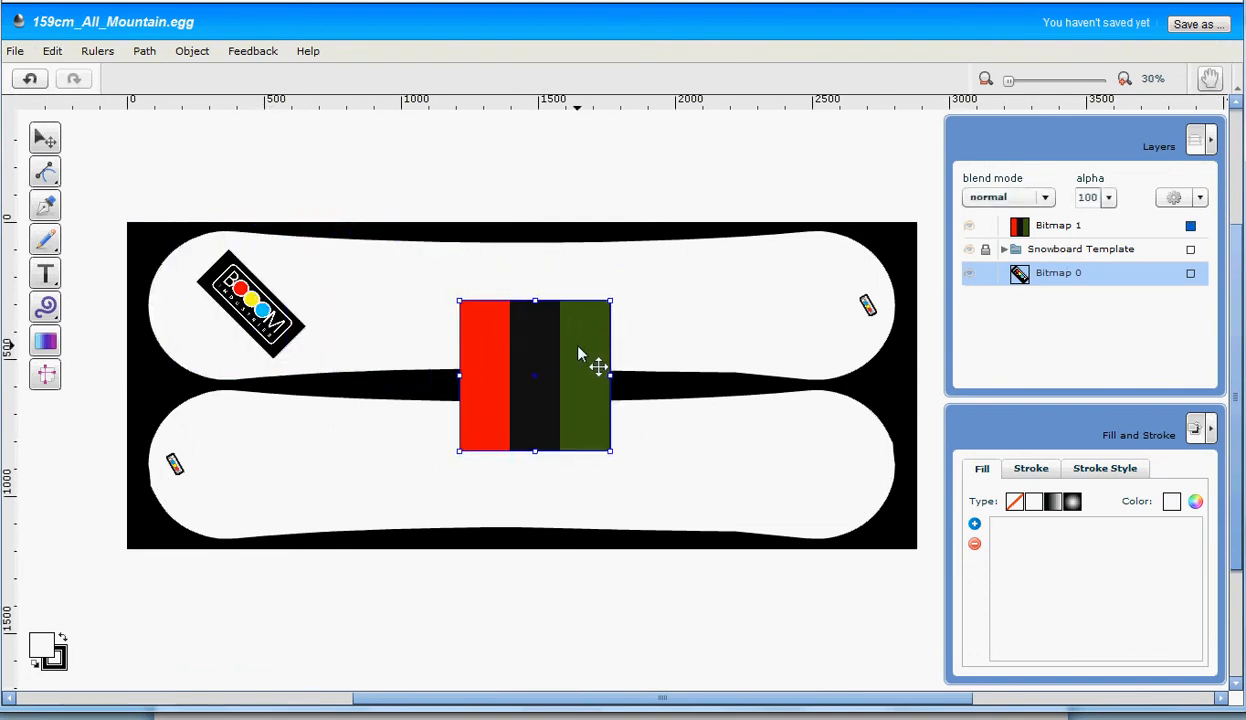
pyautogui.click(1043, 227)
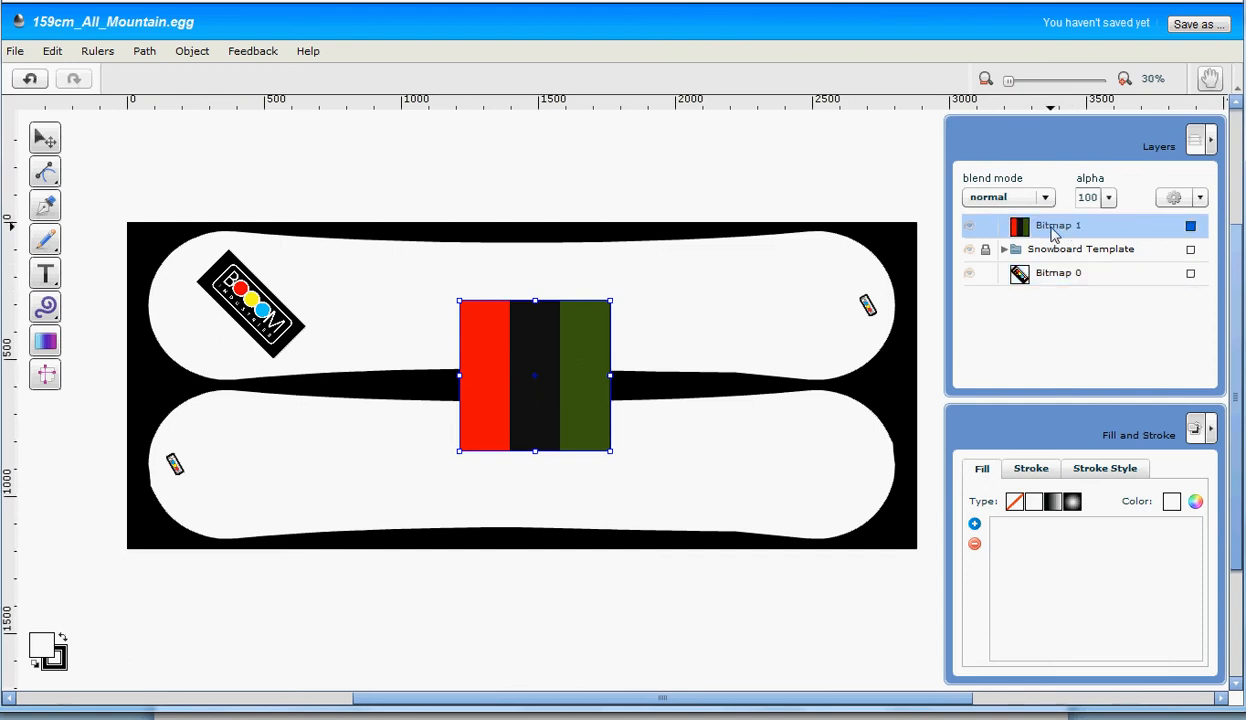
pyautogui.moveTo(1053, 230); pyautogui.dragTo(1052, 271)
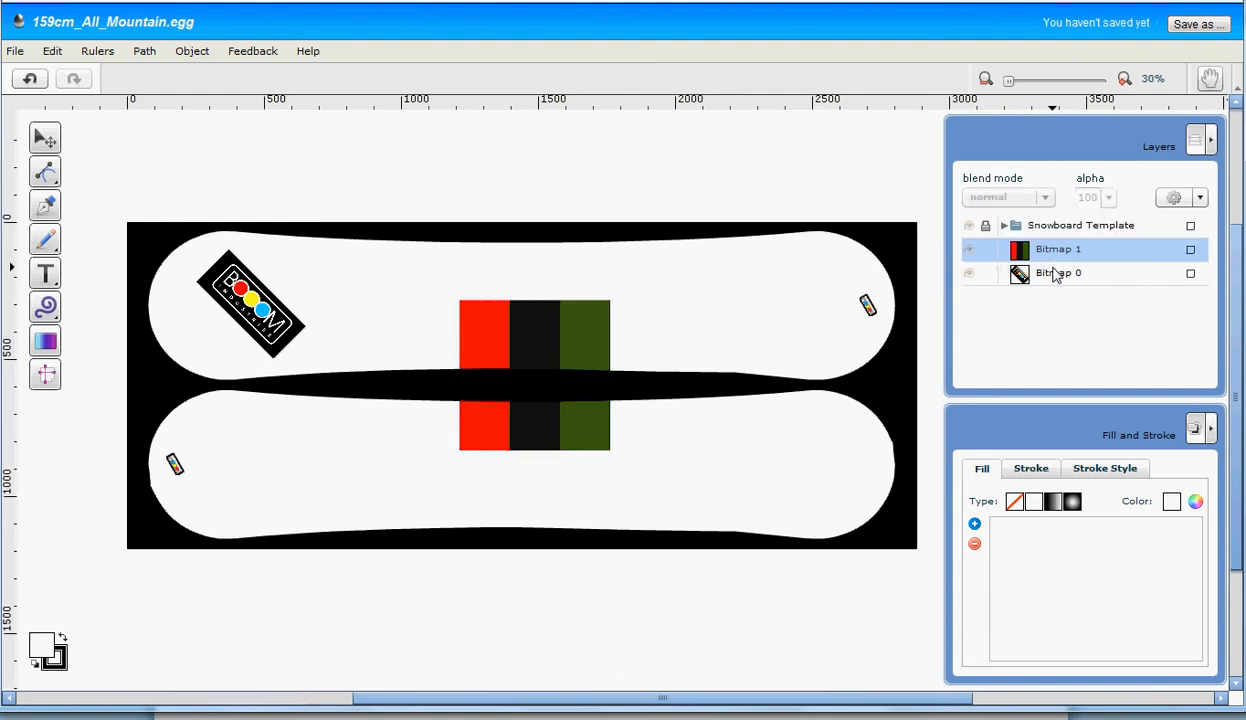
# Step: Align the swatch with the left end of the lower board and stretch it horizontally to cover the board's full length
pyautogui.click(546, 340)
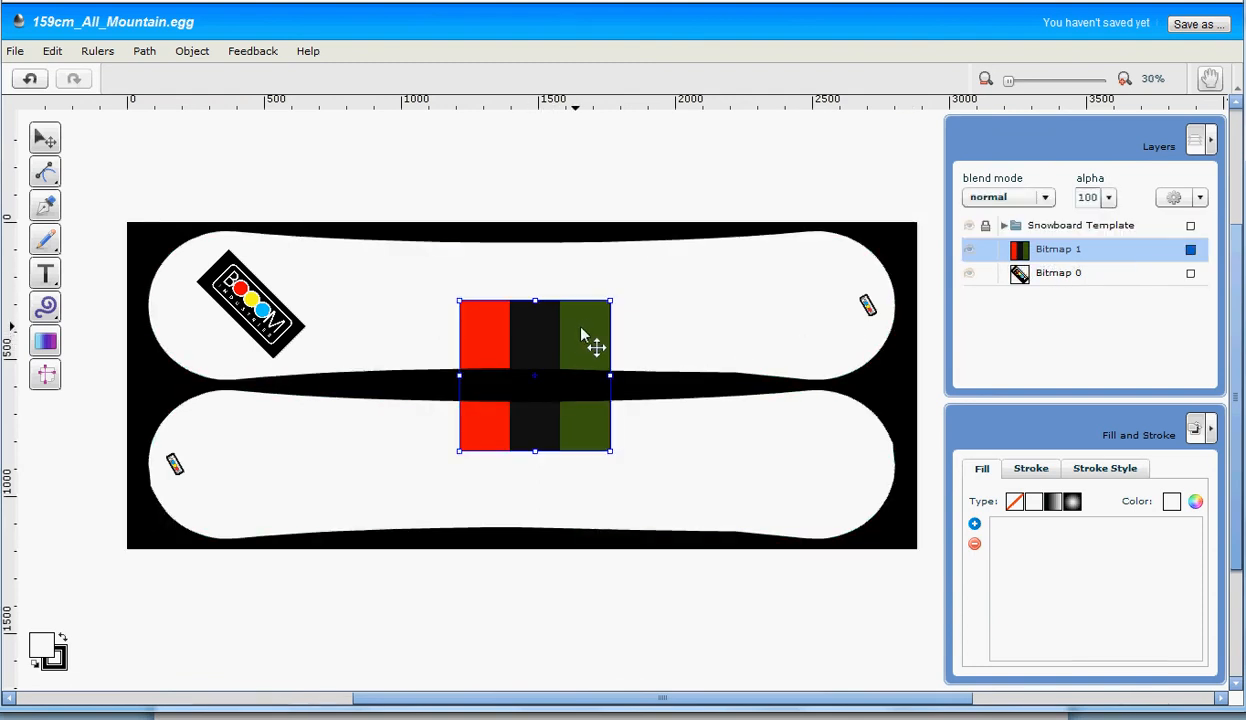
pyautogui.moveTo(598, 343); pyautogui.dragTo(265, 420)
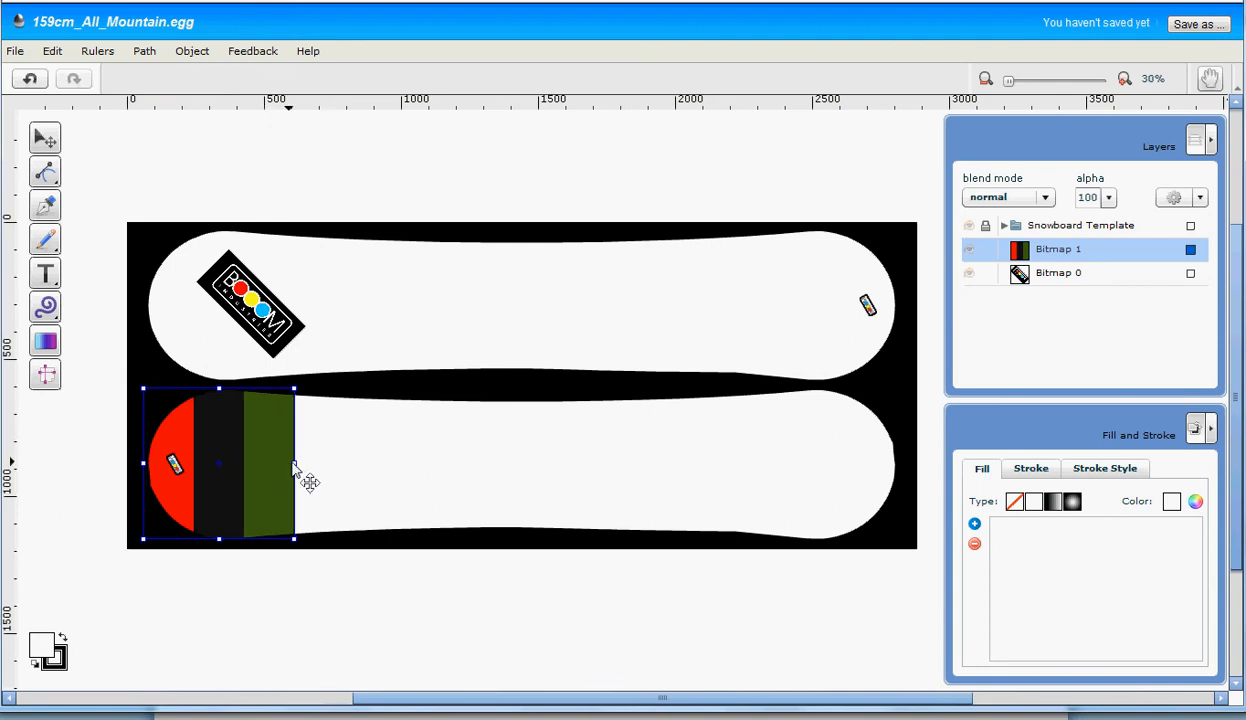
pyautogui.moveTo(294, 466); pyautogui.dragTo(911, 466)
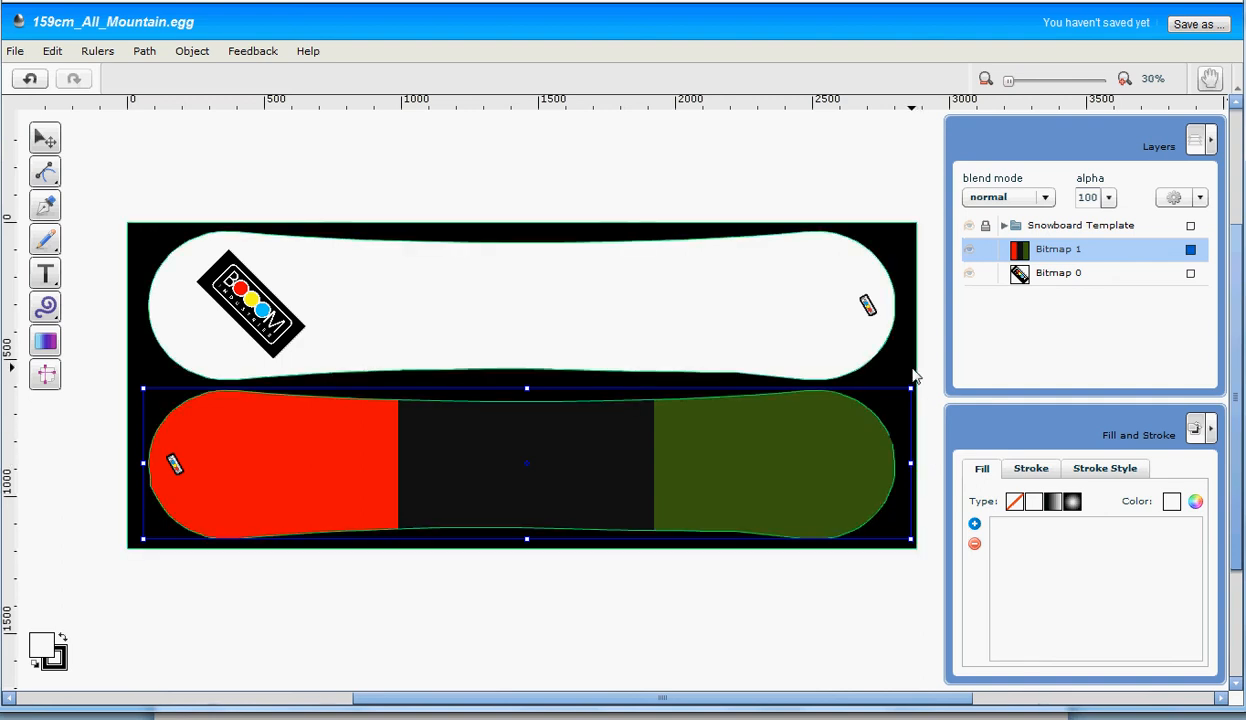
pyautogui.click(678, 297)
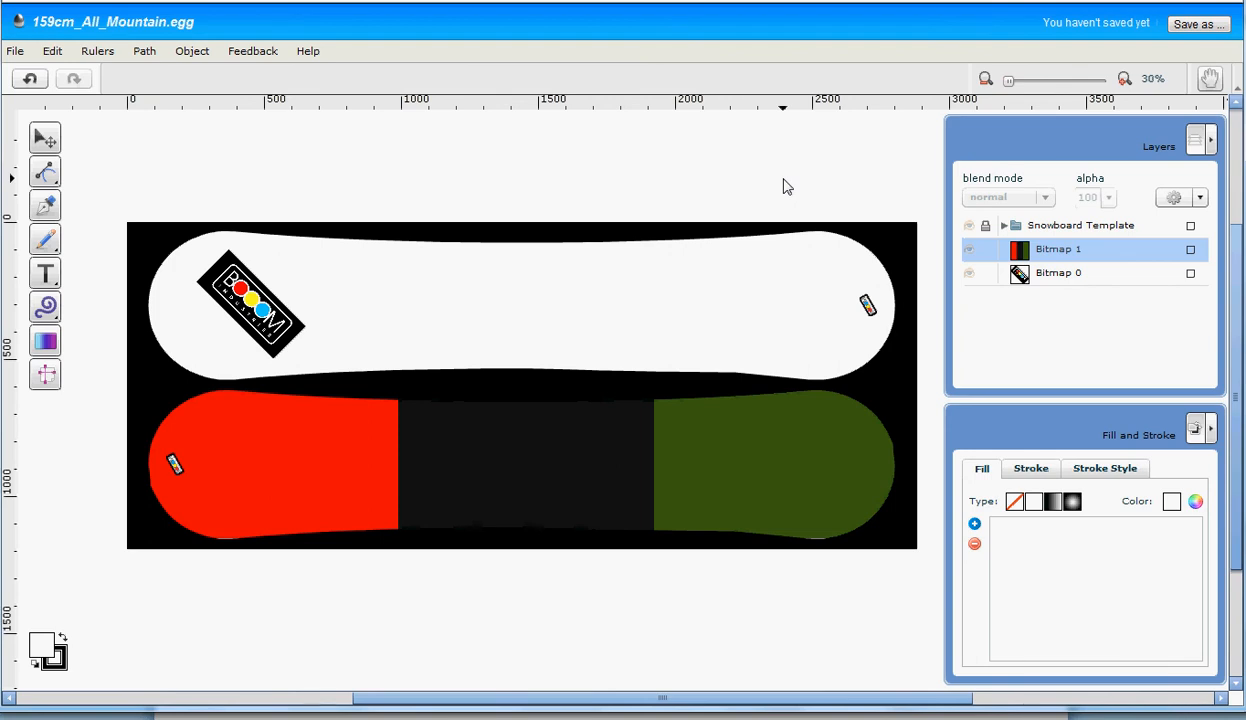
# Step: Save the design as a new creation titled "New Snowboard Design BOOOM Industries"
pyautogui.click(1195, 25)
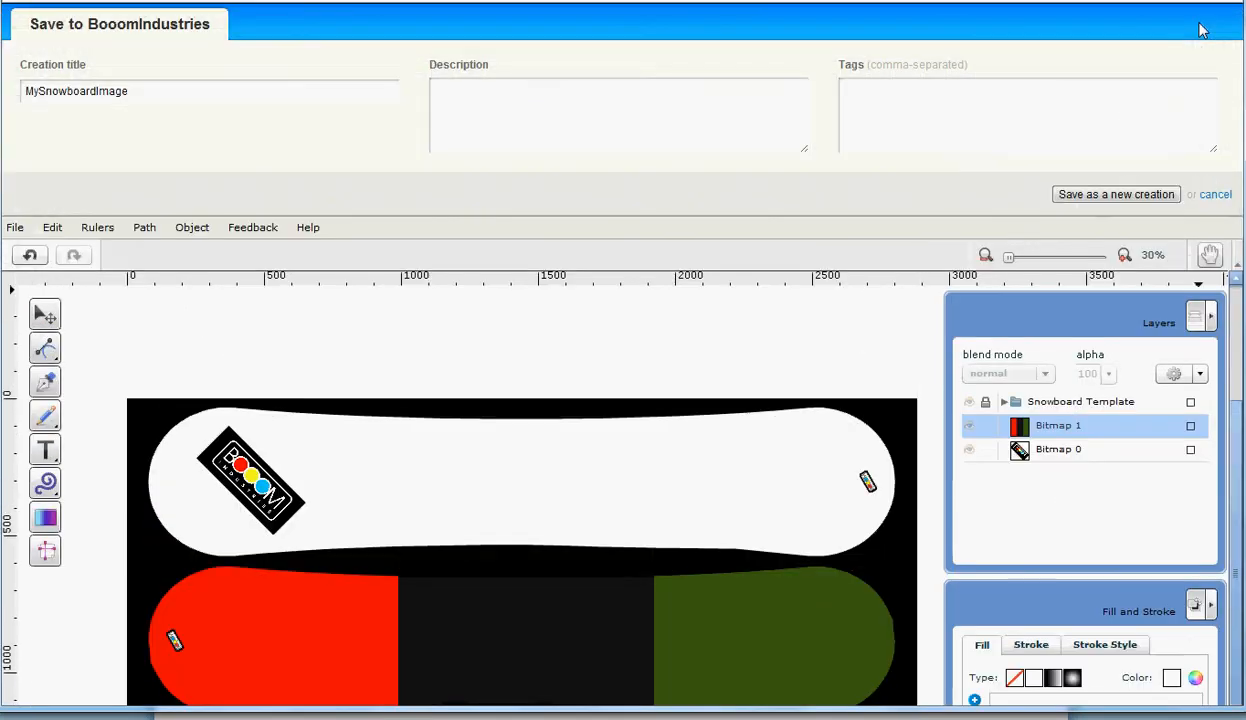
pyautogui.click(201, 94)
pyautogui.moveTo(135, 91); pyautogui.dragTo(12, 92)
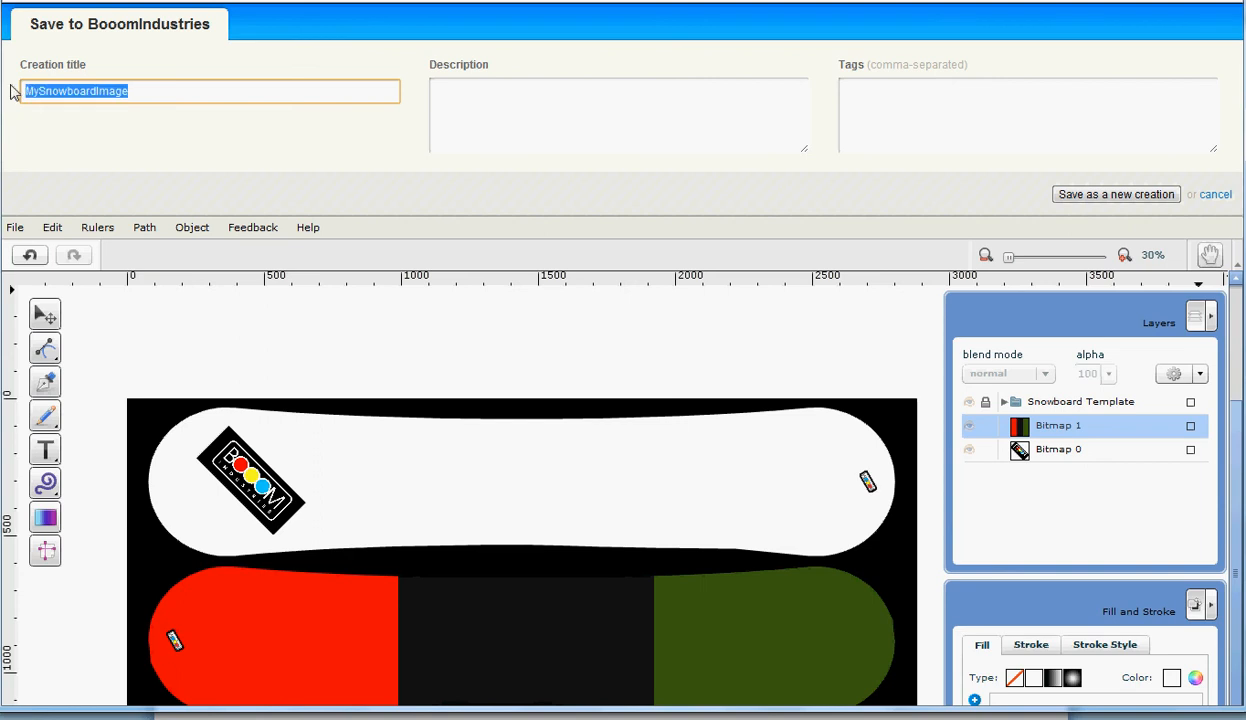
pyautogui.write('New Sho')
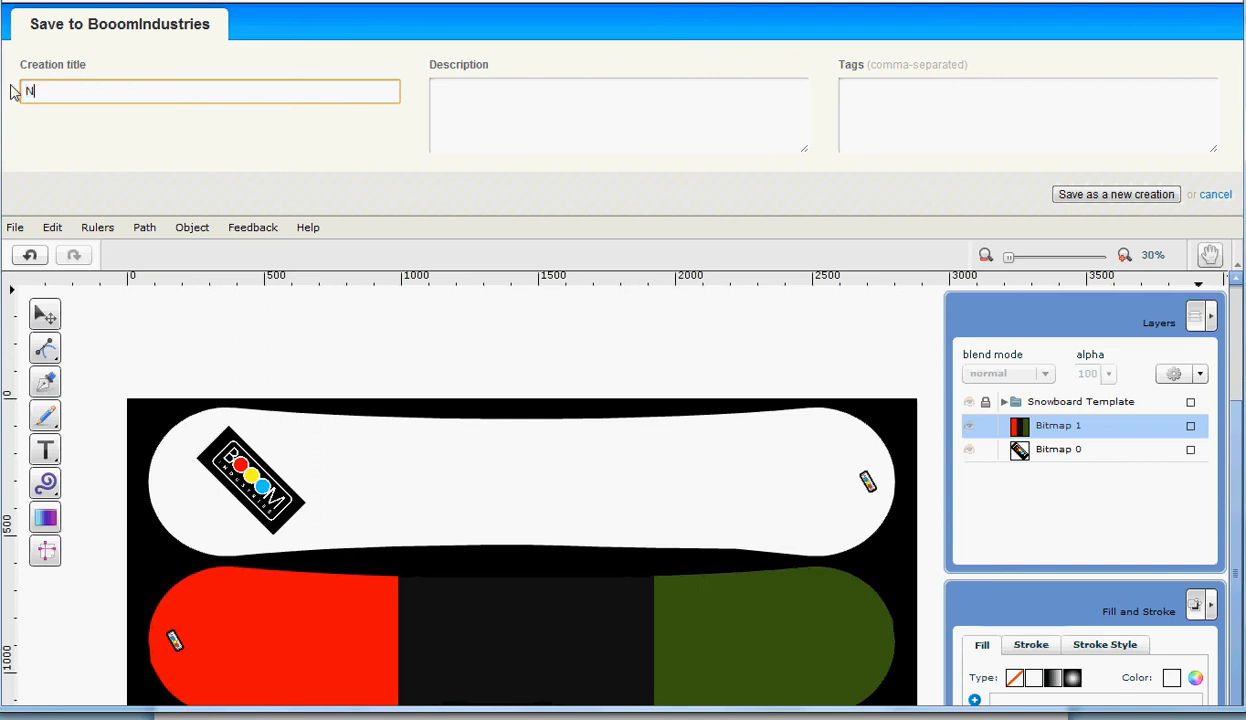
pyautogui.press('BackSpace')
pyautogui.press('BackSpace')
pyautogui.write('nowboard Design')
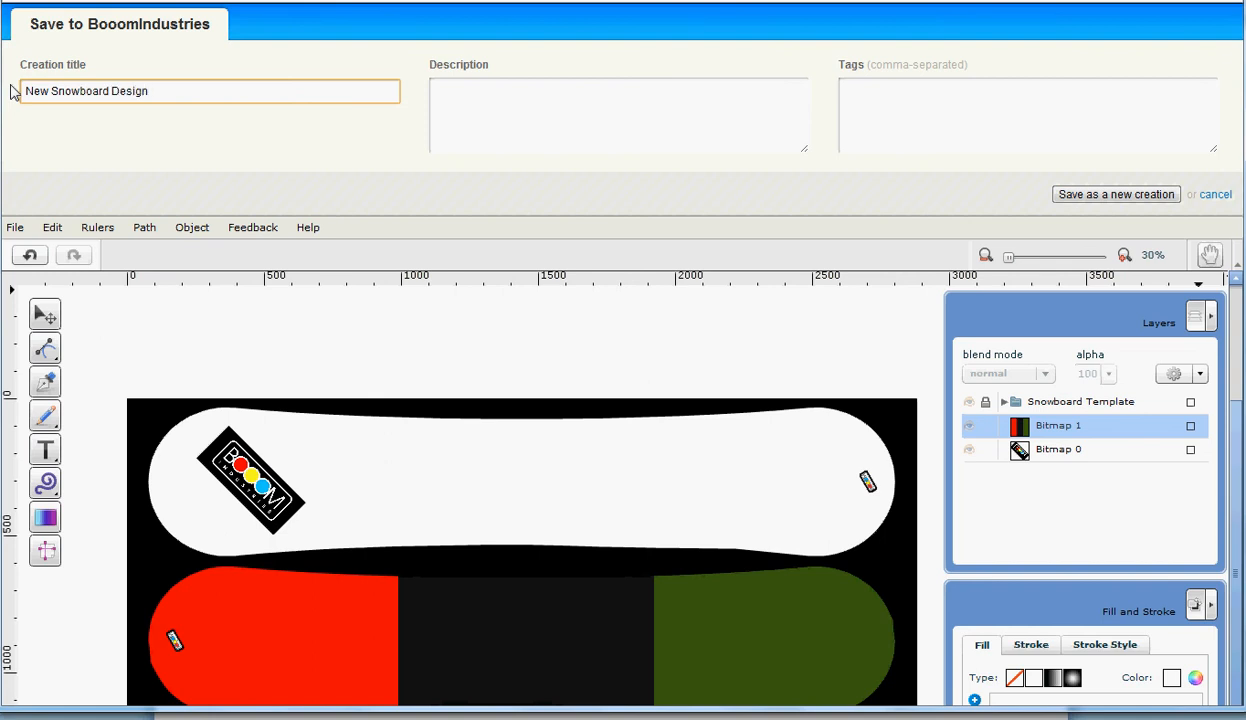
pyautogui.write(' BOOOM Industries')
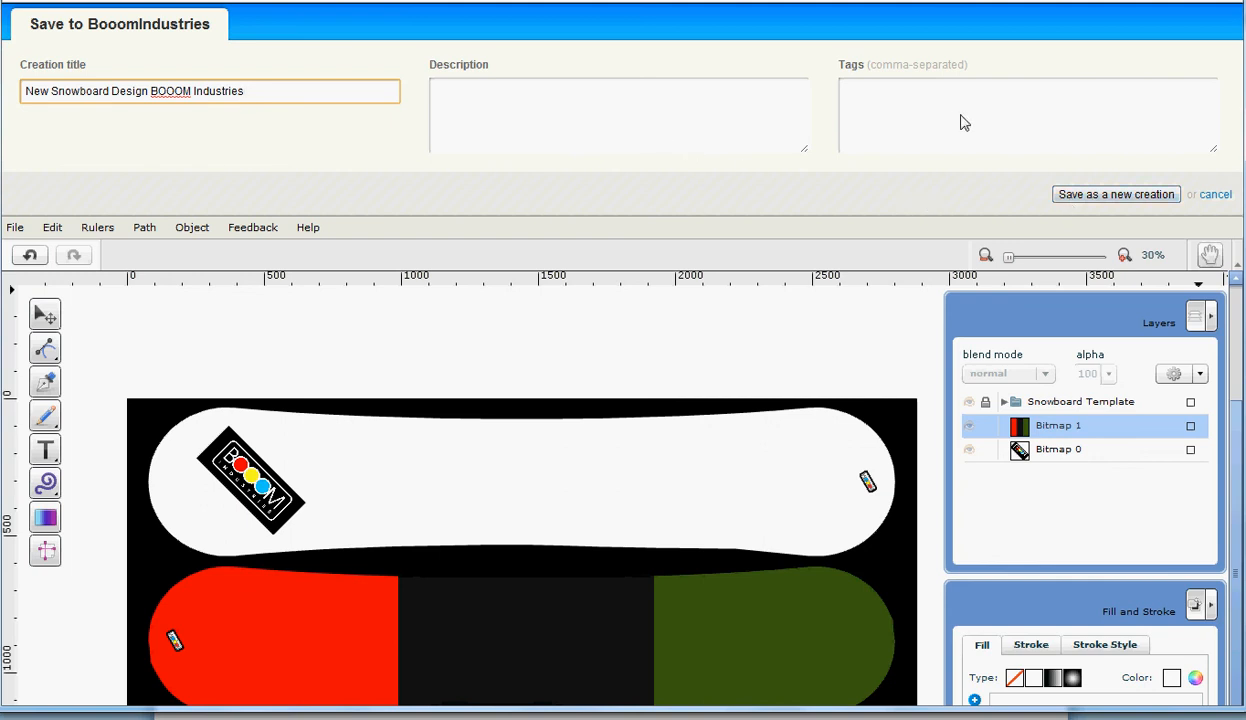
pyautogui.click(1080, 196)
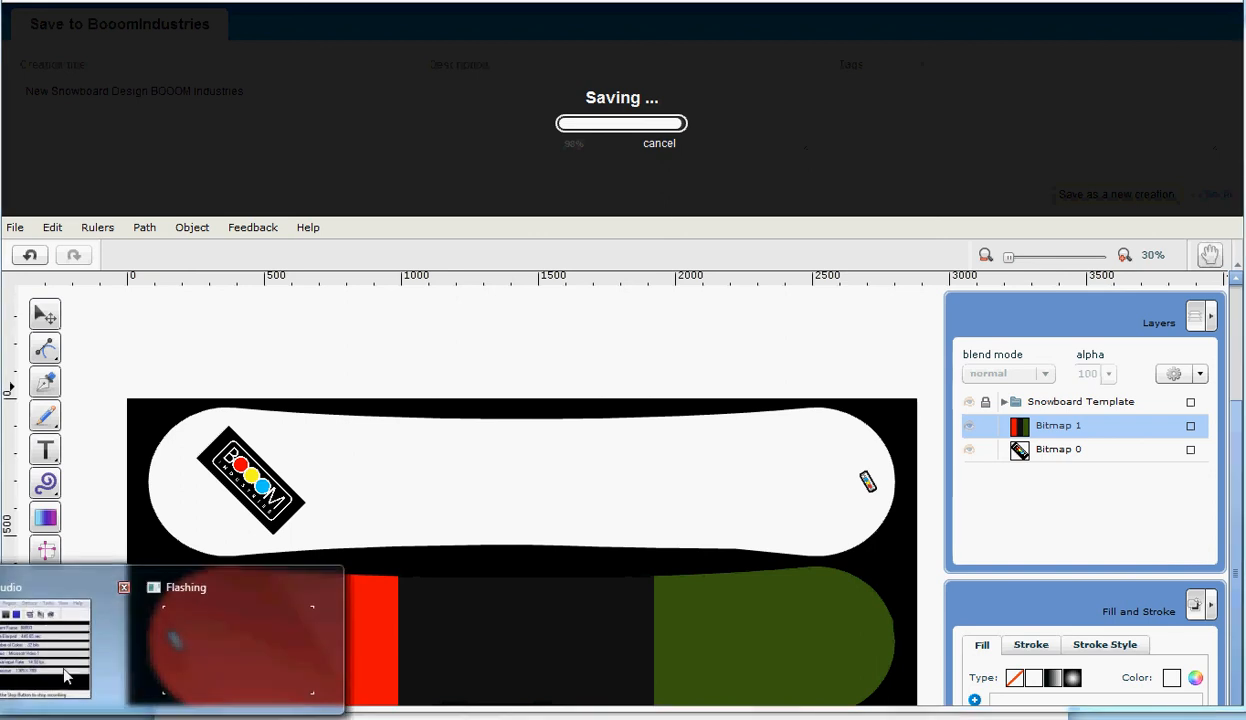
pyautogui.moveTo(58, 583)
pyautogui.click(229, 577)
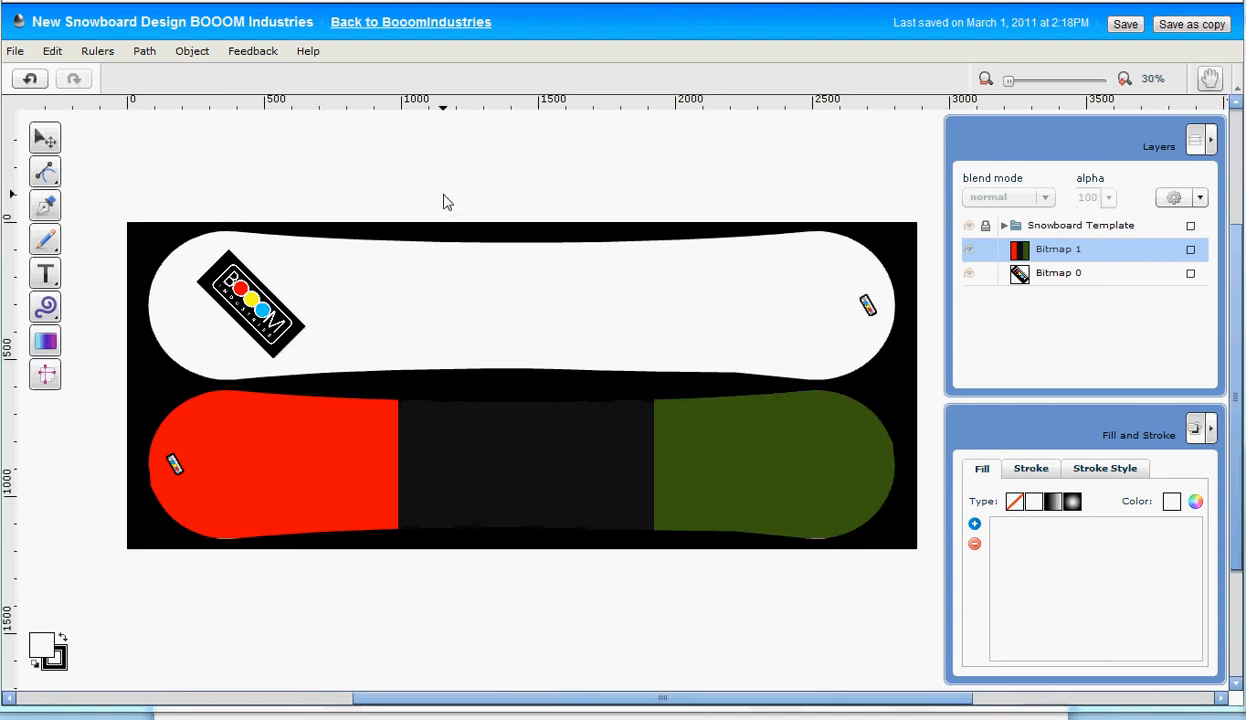
# Step: Leave the editor for the BooomIndustries design gallery and preview the saved snowboard design enlarged
pyautogui.click(398, 23)
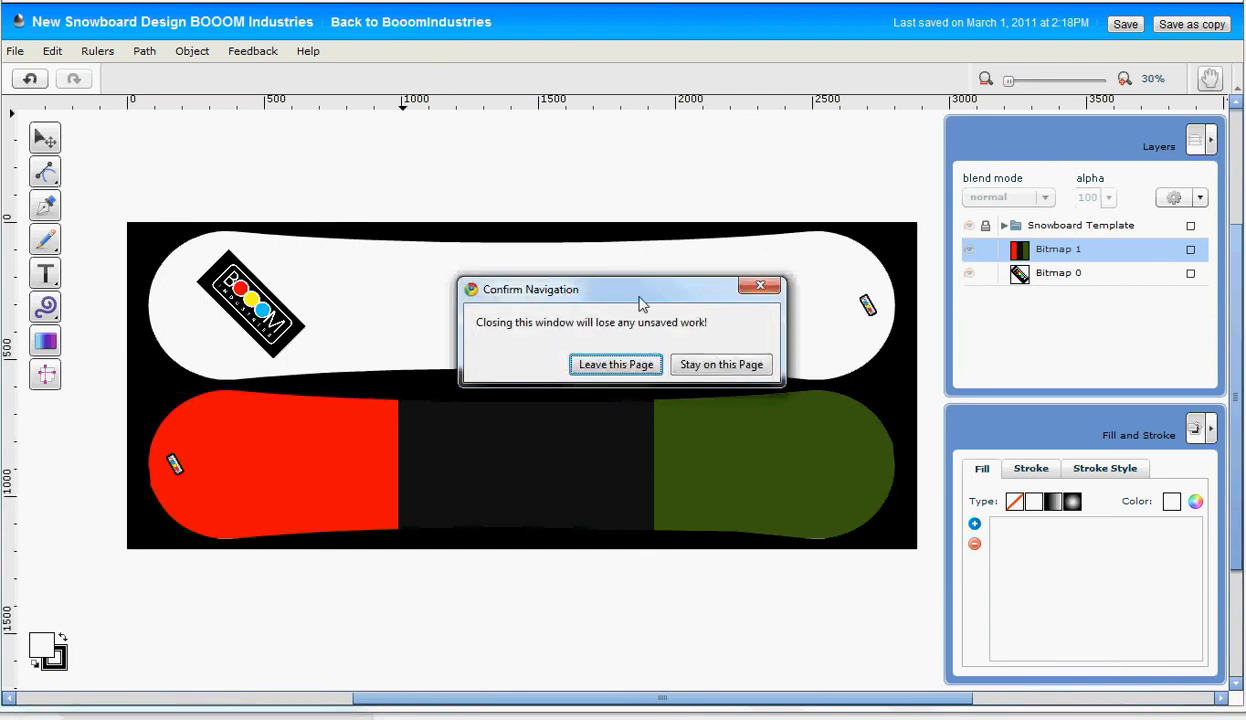
pyautogui.click(631, 366)
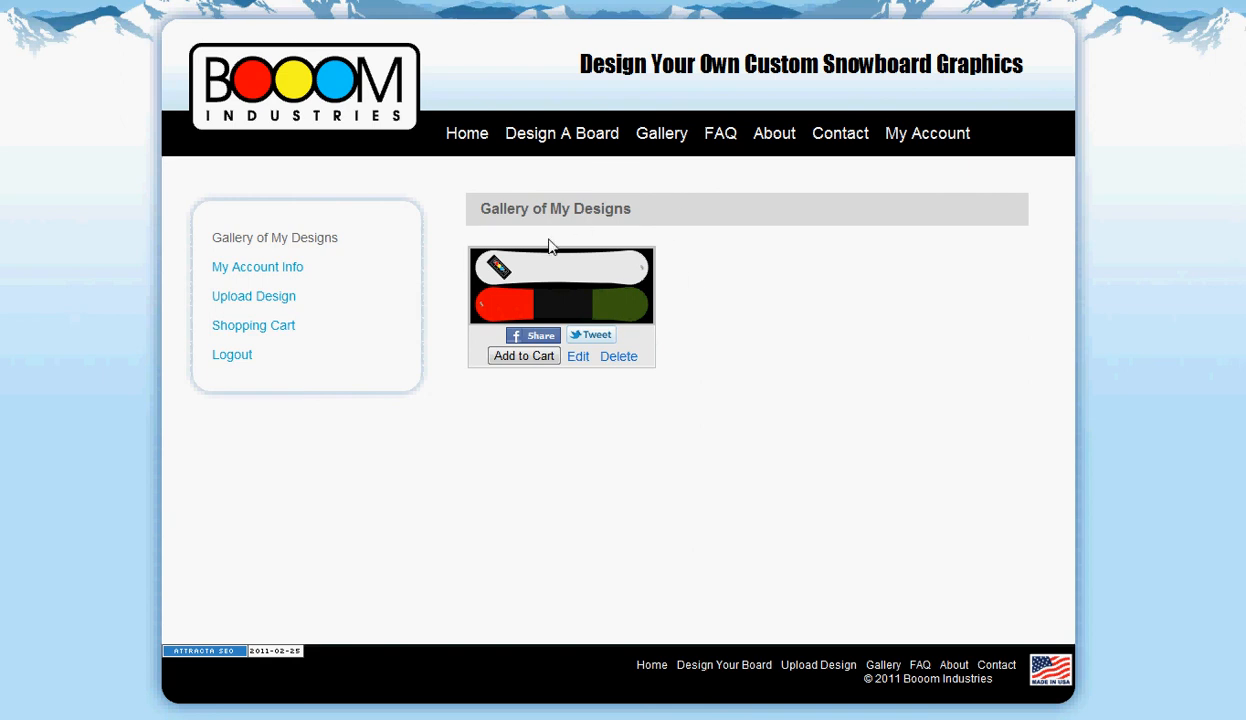
pyautogui.click(604, 305)
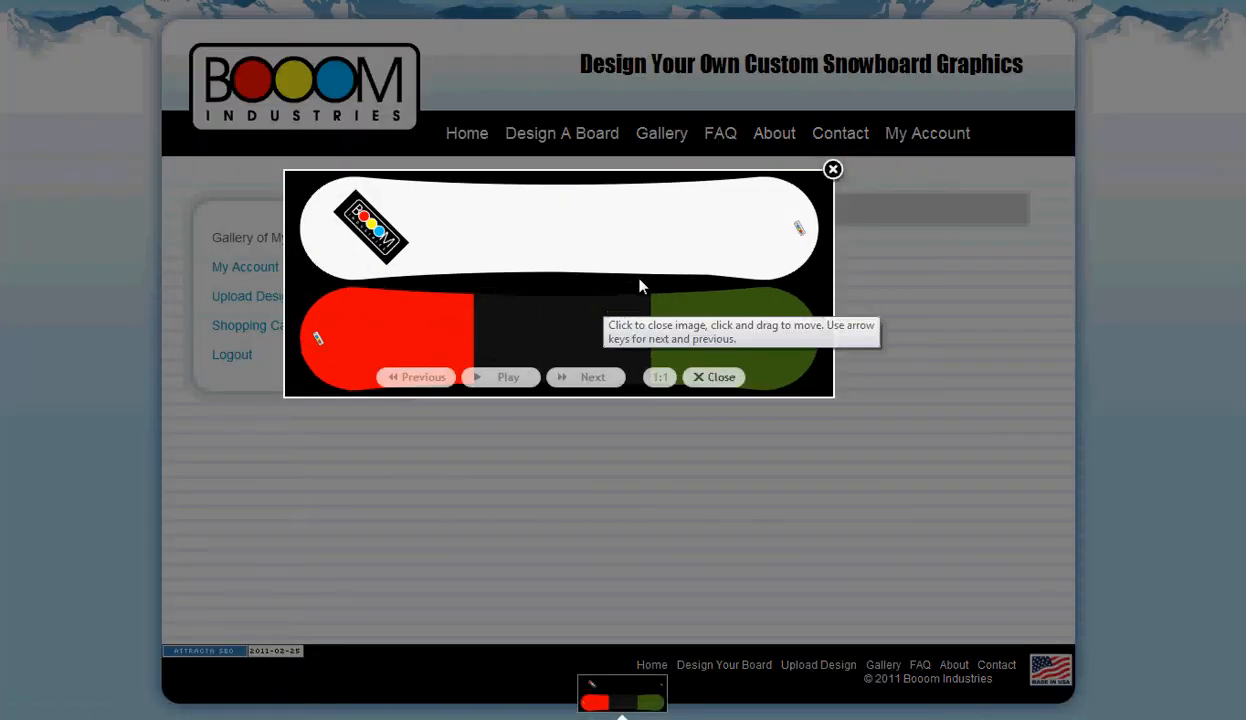
pyautogui.click(832, 170)
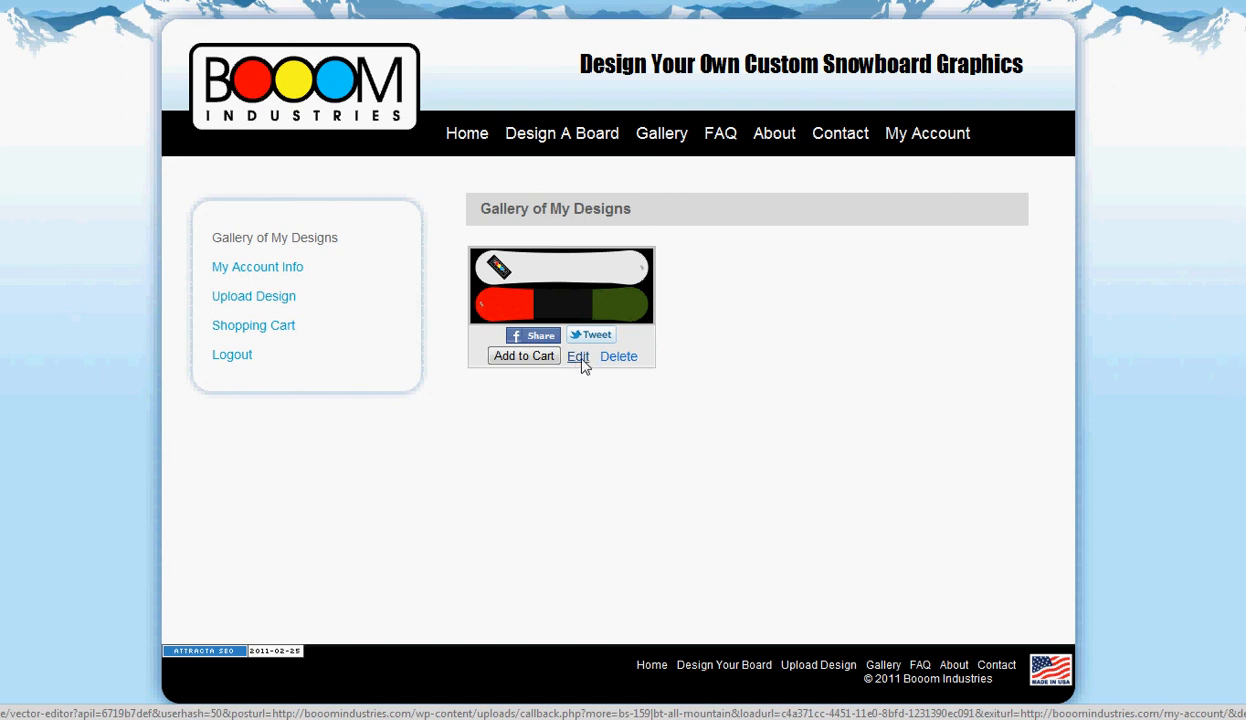
# Step: Add the saved snowboard design to the cart and view the shopping cart
pyautogui.click(499, 362)
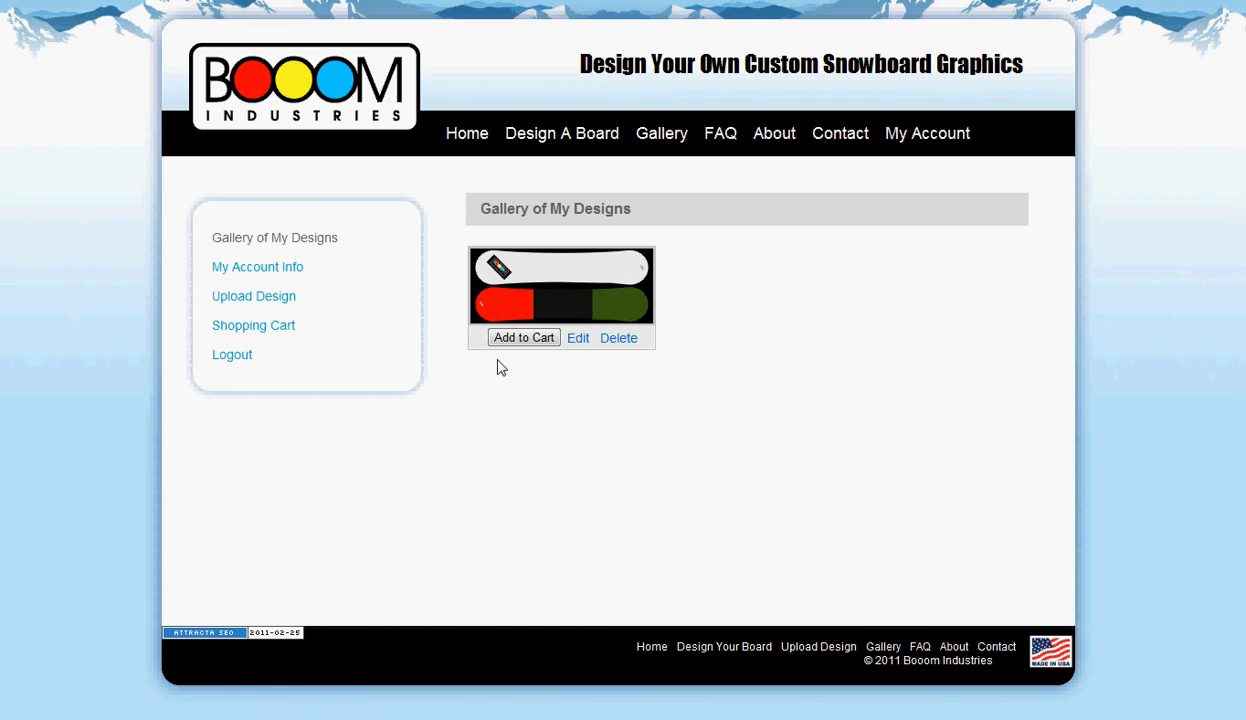
pyautogui.click(283, 326)
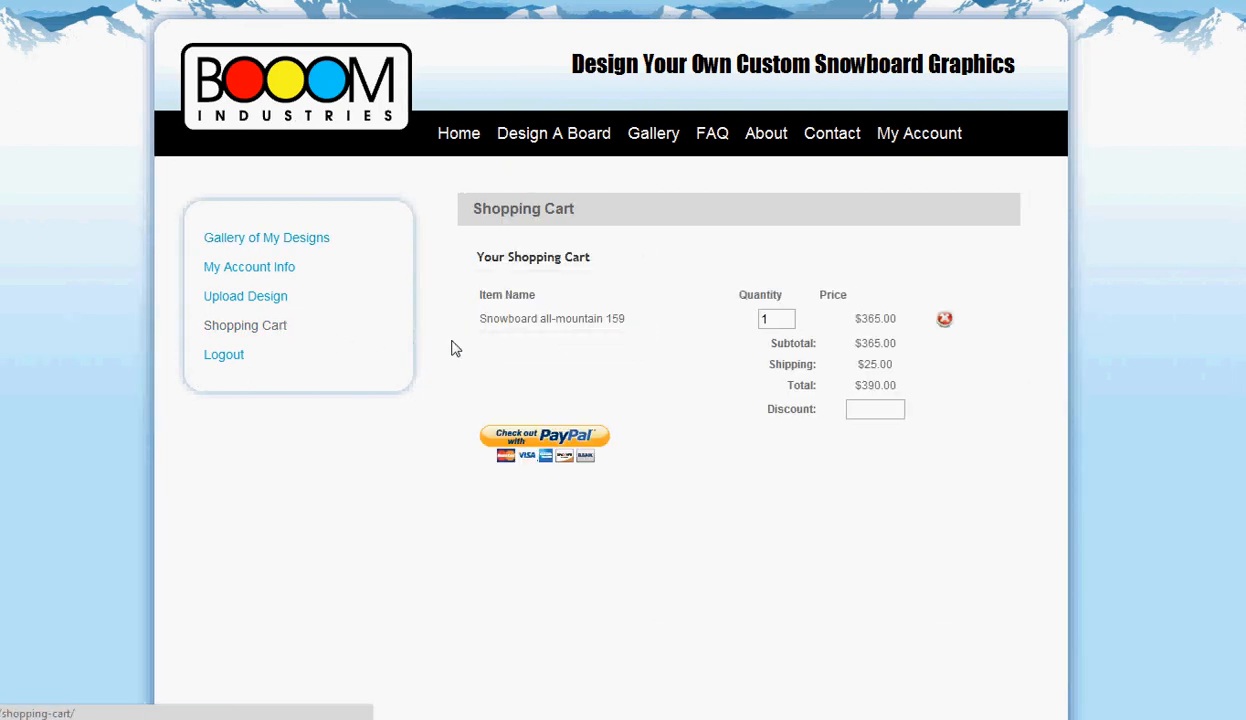